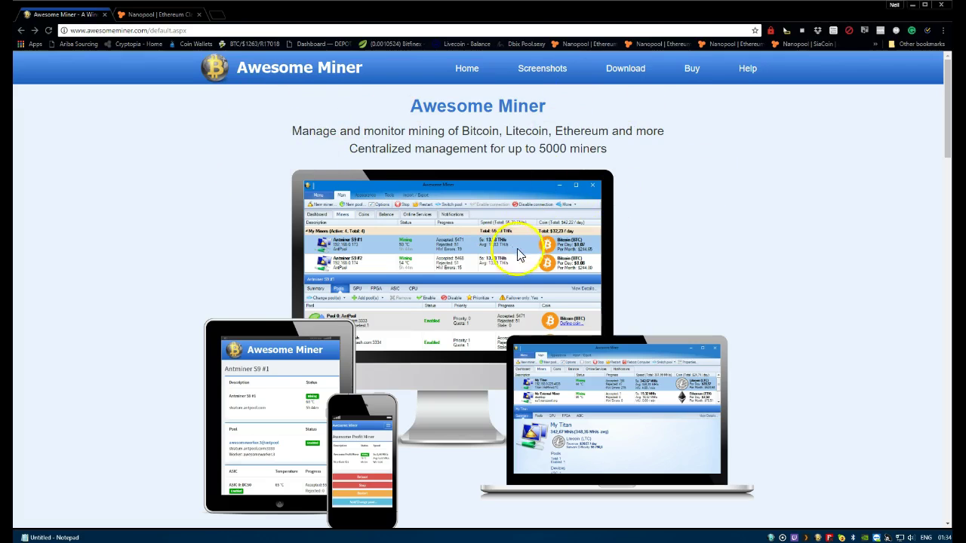
Go to the Awesome Miner download page from the site's top navigation bar
left_click(625, 71)
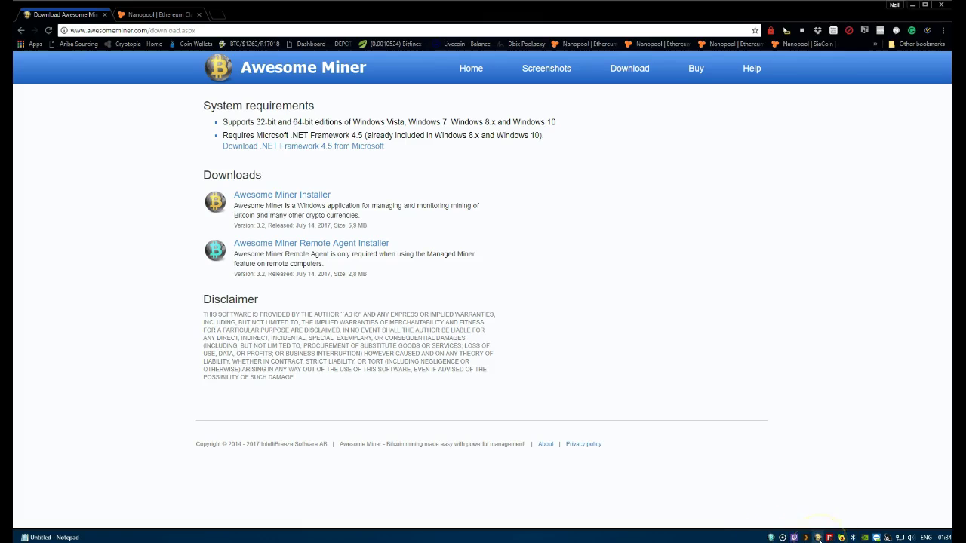
Exit the background Awesome Miner app and cancel saving the Remote Agent installer
right_click(771, 537)
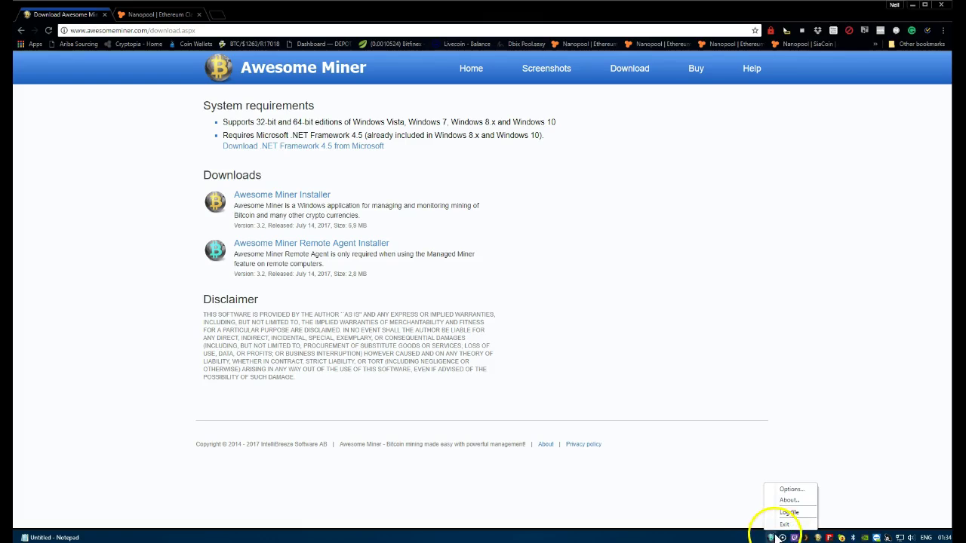
left_click(784, 524)
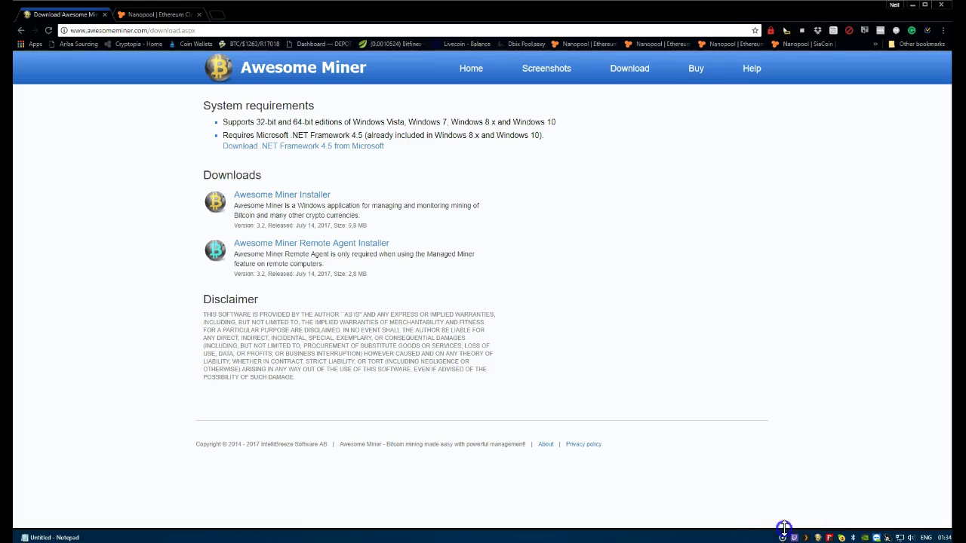
left_click(314, 244)
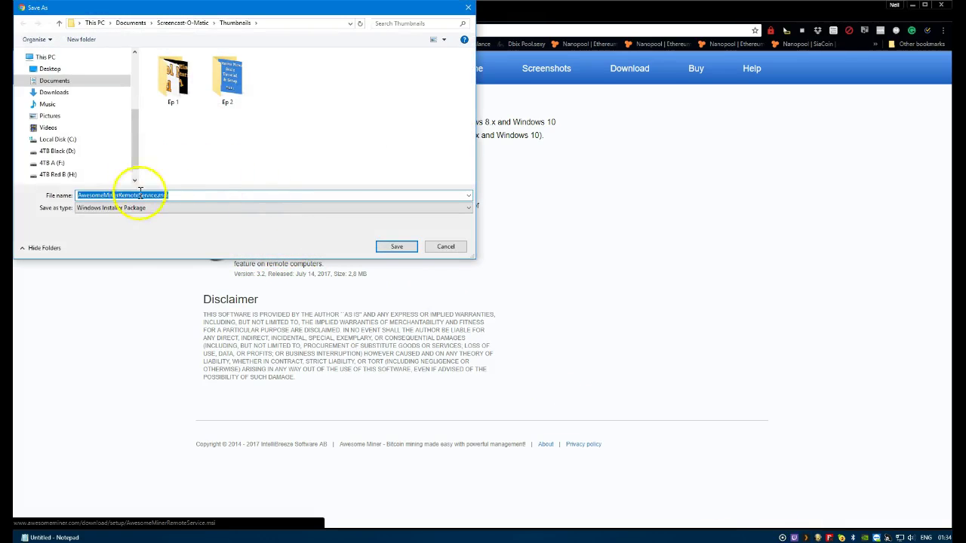
left_click(443, 247)
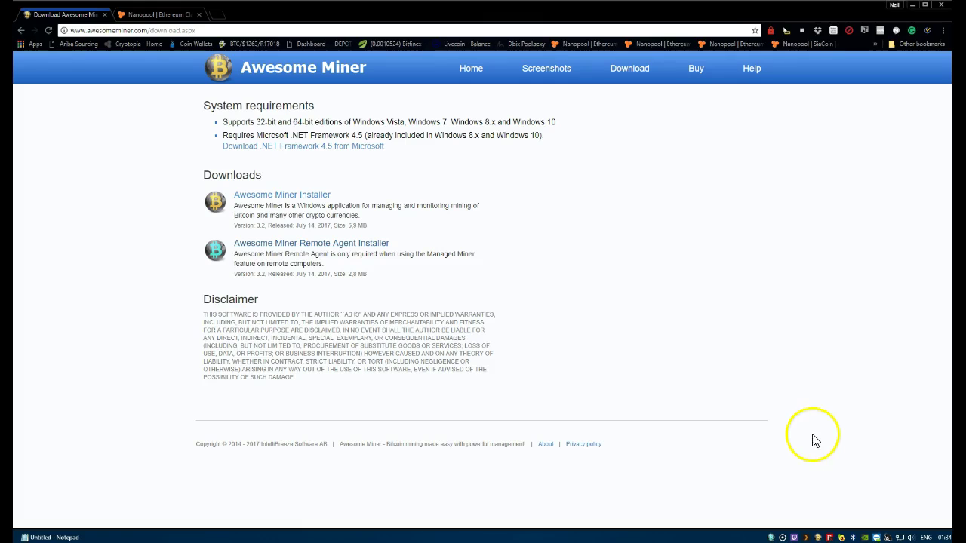
Bring up the tray app's Options and close them without changes
right_click(770, 537)
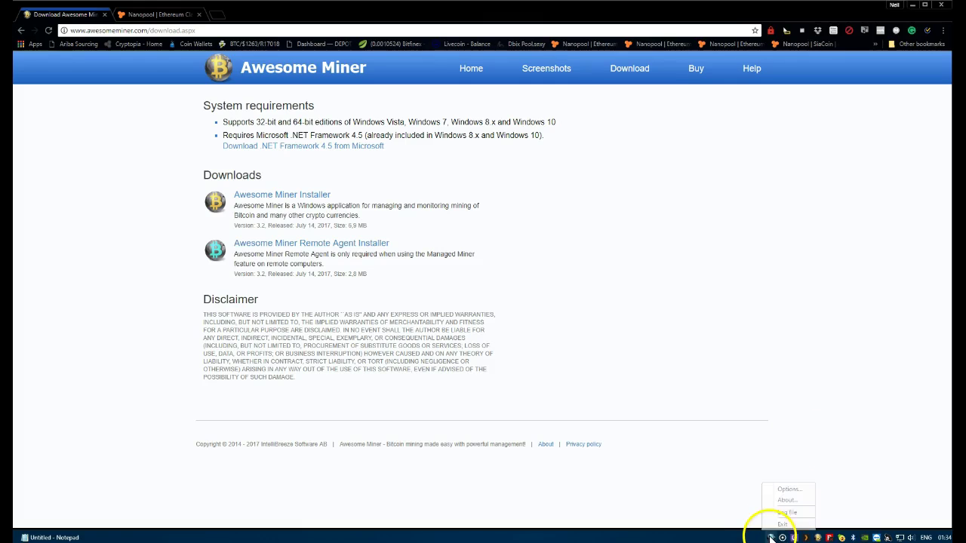
left_click(778, 490)
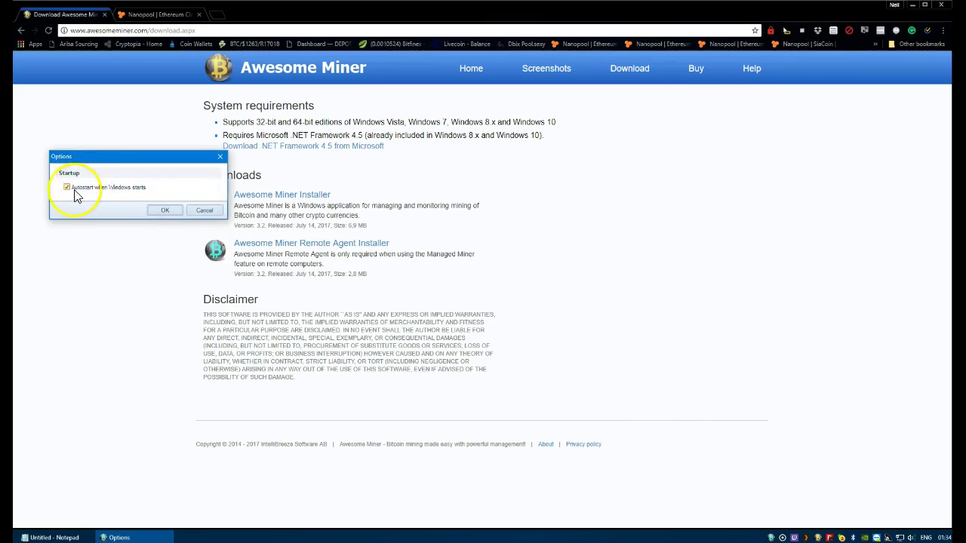
left_click(205, 211)
left_click(215, 247)
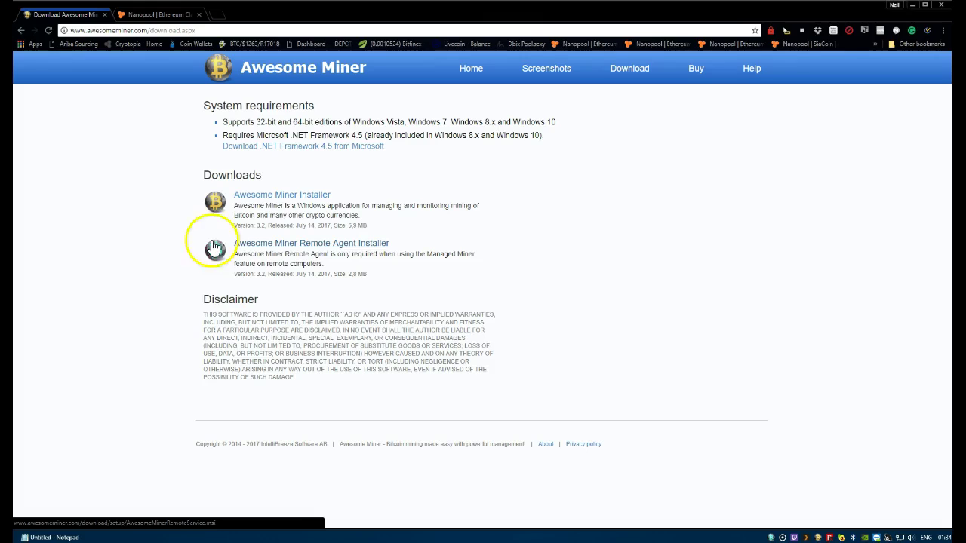
Step through the new miner wizard to the Managed Miner type, then cancel it
left_click(911, 6)
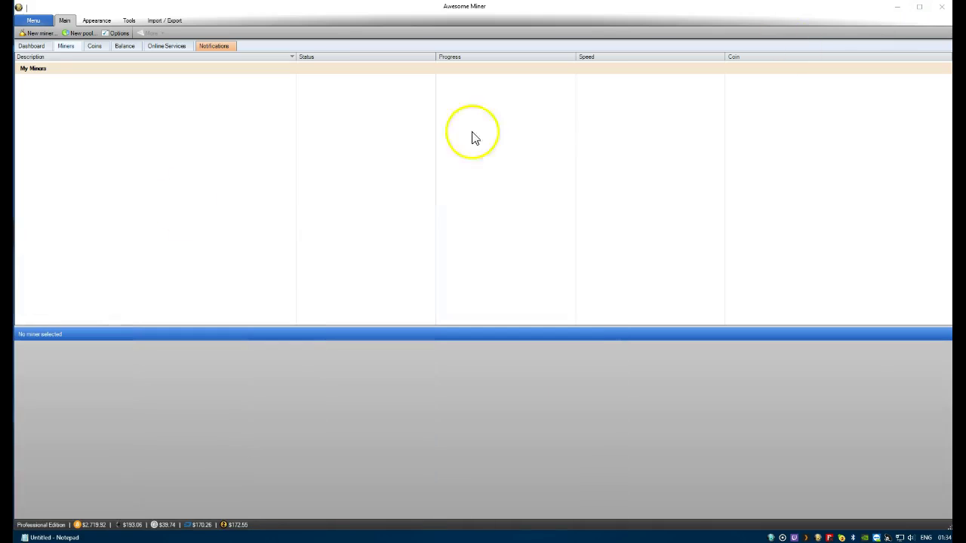
left_click(43, 35)
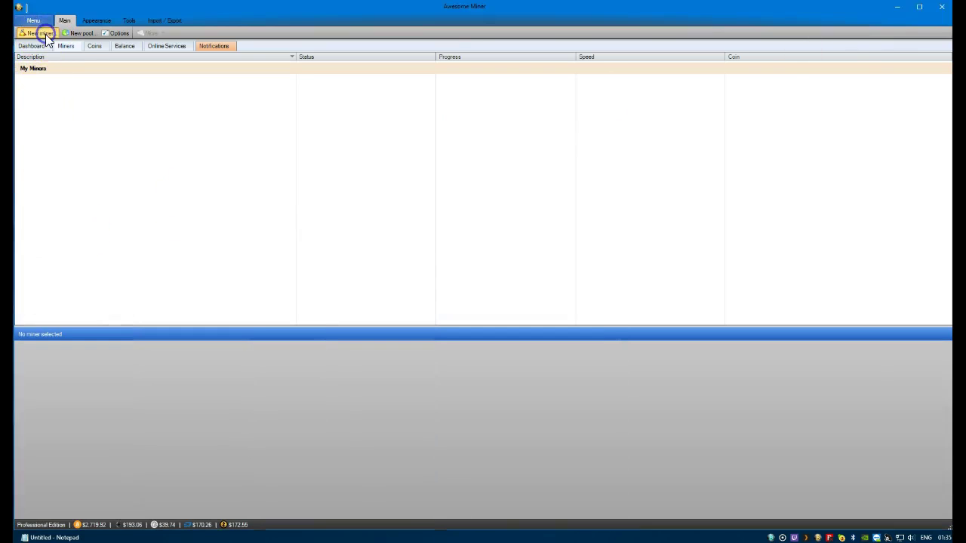
left_click_drag(129, 71, 167, 76)
left_click(268, 295)
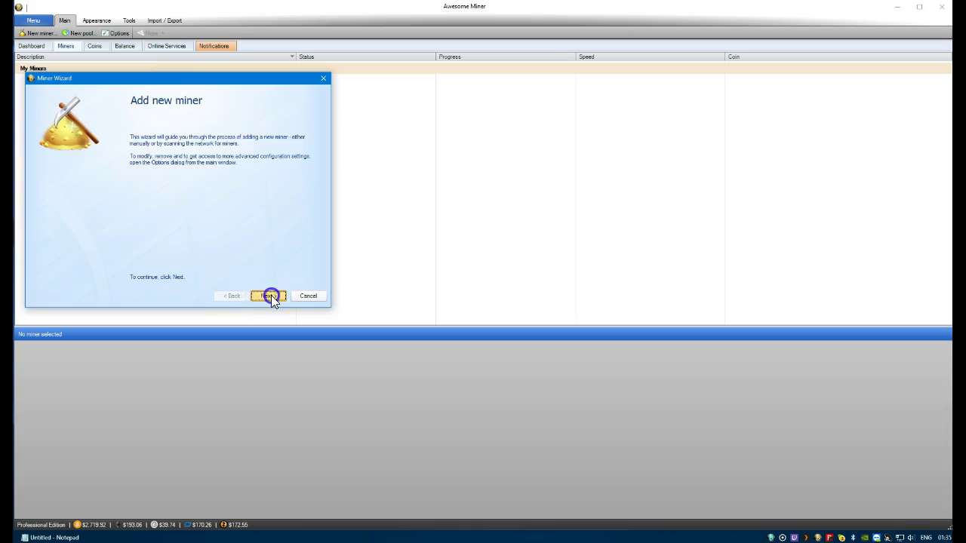
left_click(119, 162)
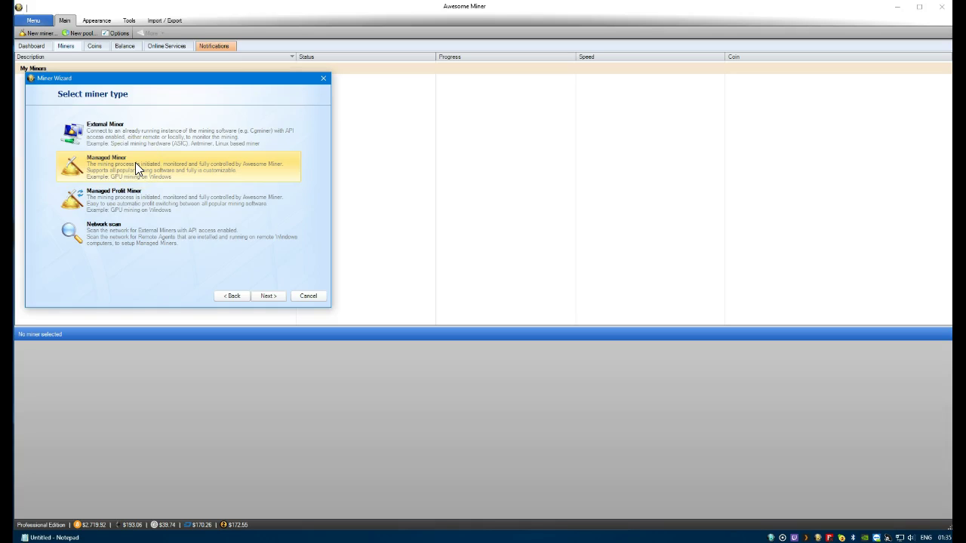
left_click(162, 253)
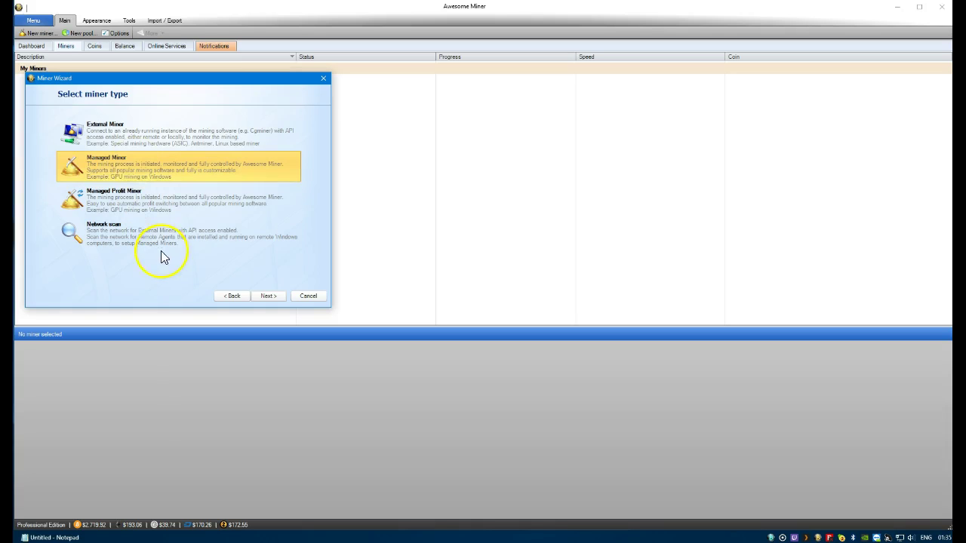
left_click(307, 298)
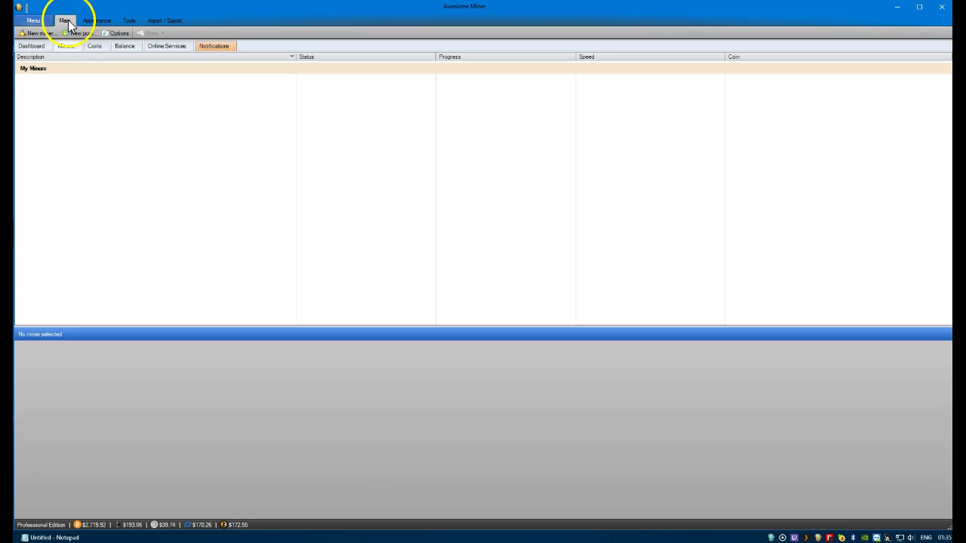
Remove both ETC SIA pool groups under Options > Pools, then cancel out of Options
left_click(112, 32)
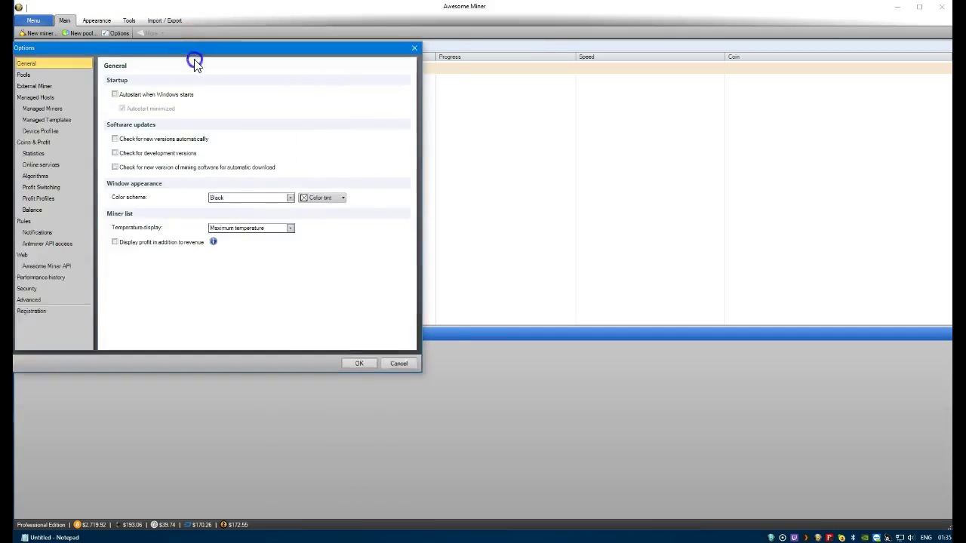
left_click(59, 83)
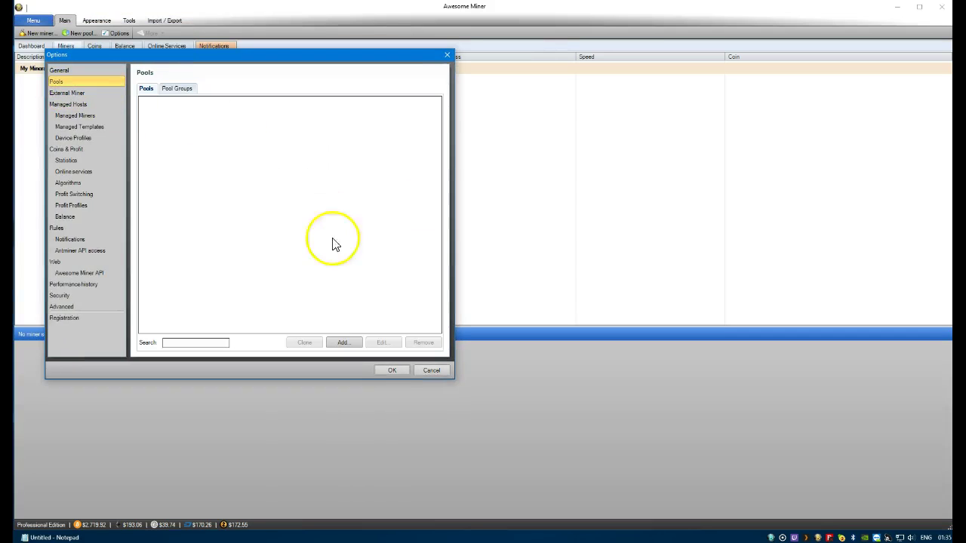
left_click(181, 93)
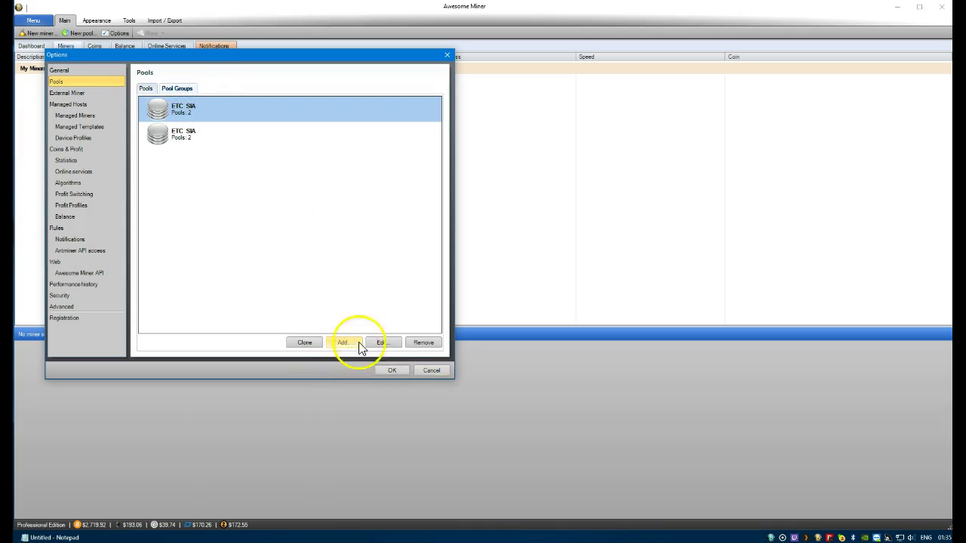
left_click(422, 342)
left_click(423, 342)
left_click(144, 89)
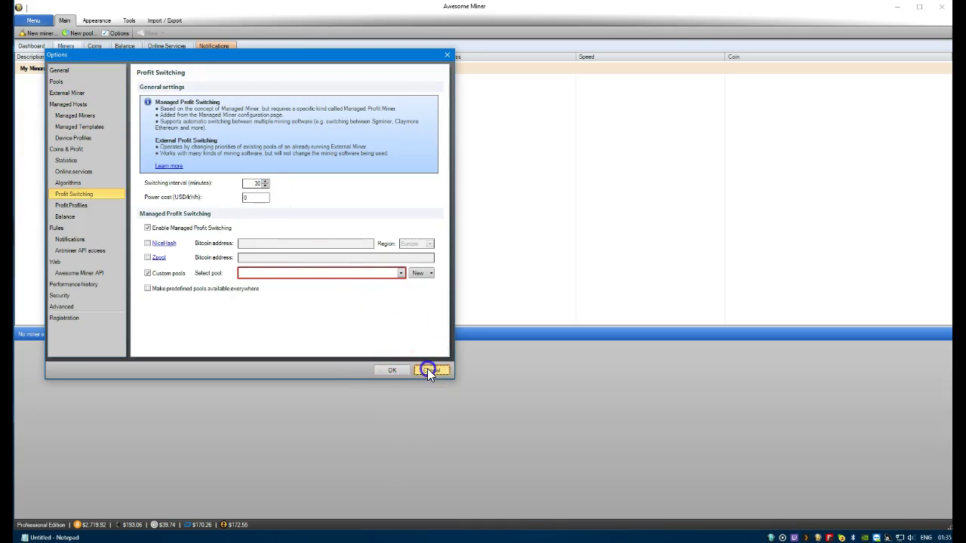
left_click(428, 370)
Create a new pool described ETC with server URL etc-eu1.nanopool.org:19999
left_click(83, 36)
left_click_drag(113, 86, 178, 101)
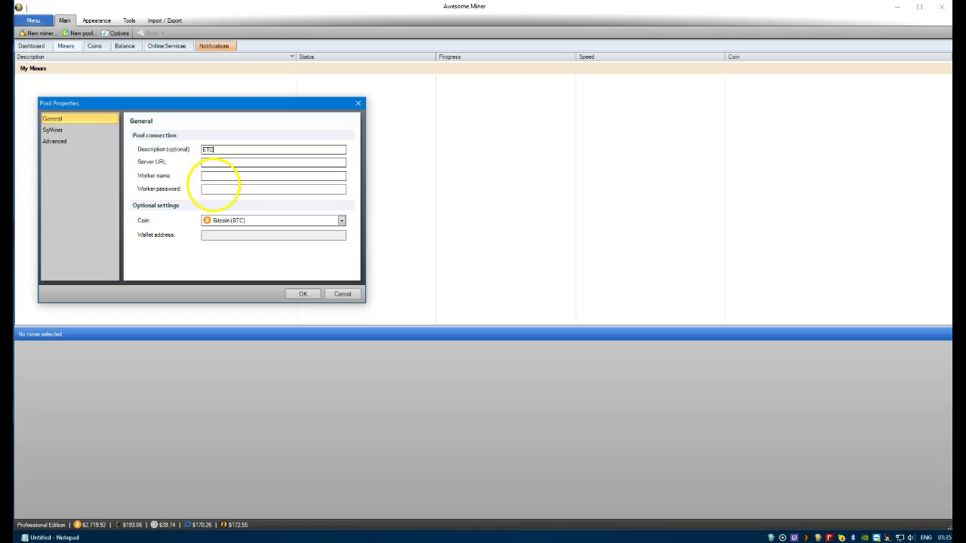
type("ETC")
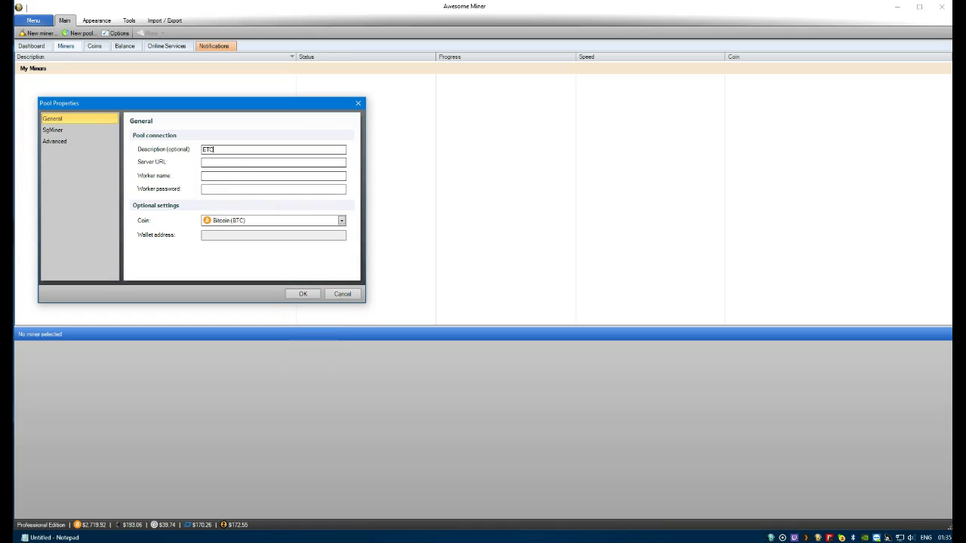
key("alt+Tab")
left_click(219, 162)
left_click(219, 176)
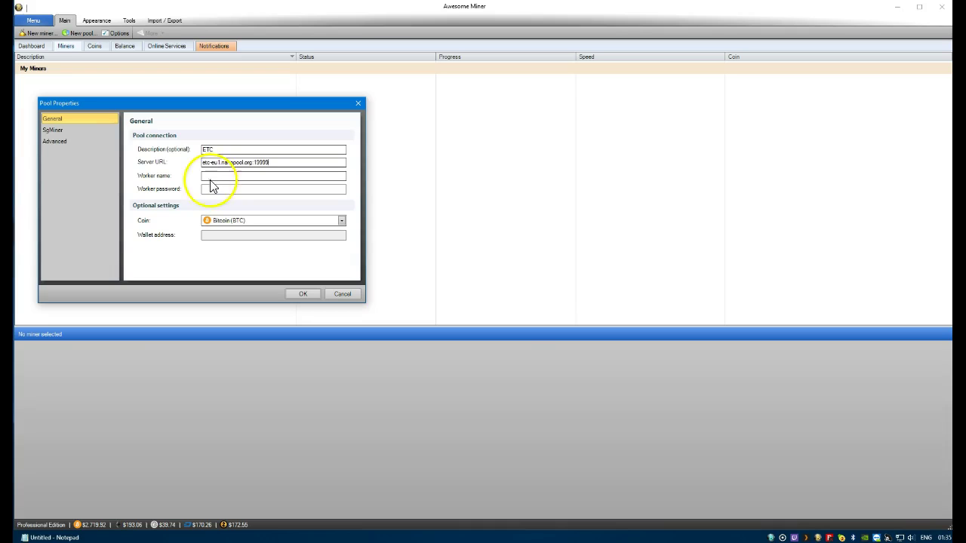
key("alt+Tab")
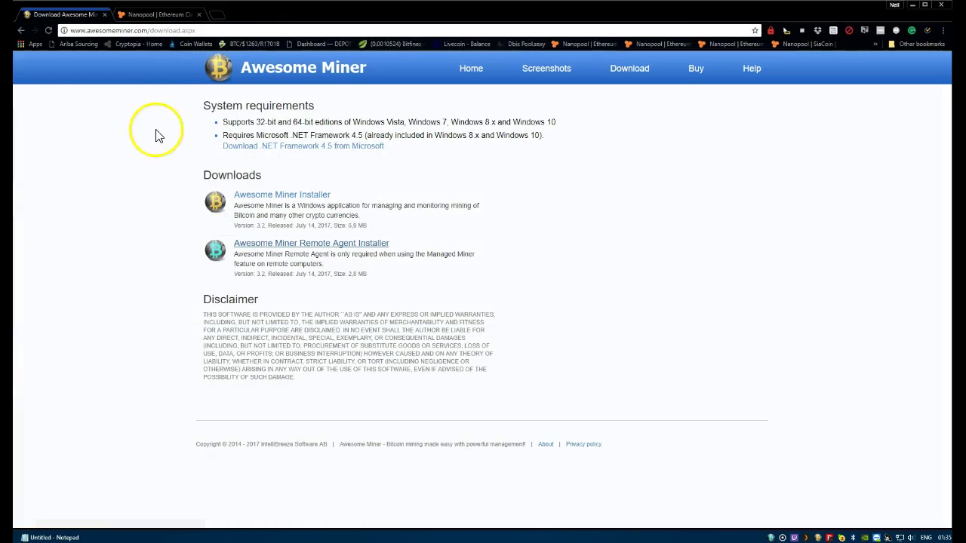
Navigate Nanopool to the Ethereum Classic pool's help page
left_click(154, 14)
scroll(500, 155, "up", 3)
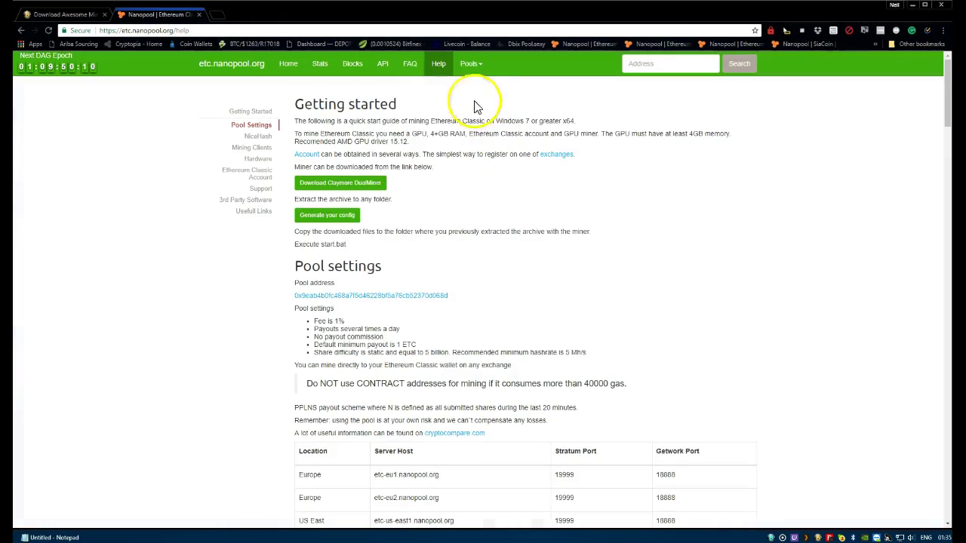
left_click(490, 161)
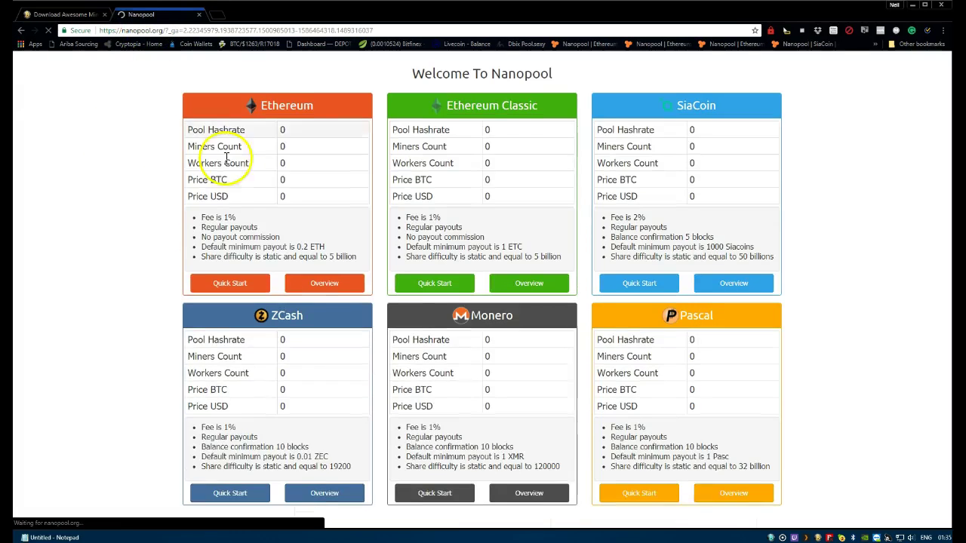
left_click(483, 110)
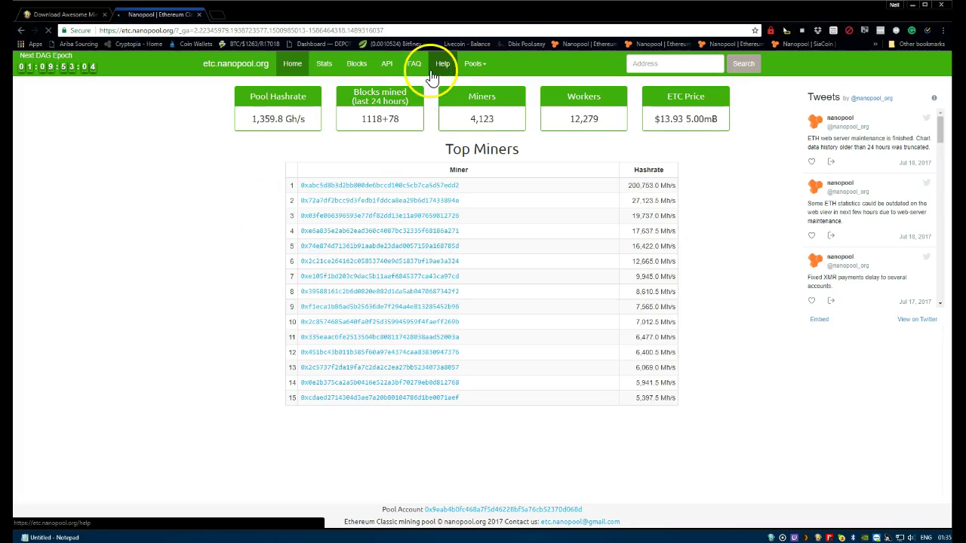
left_click(443, 64)
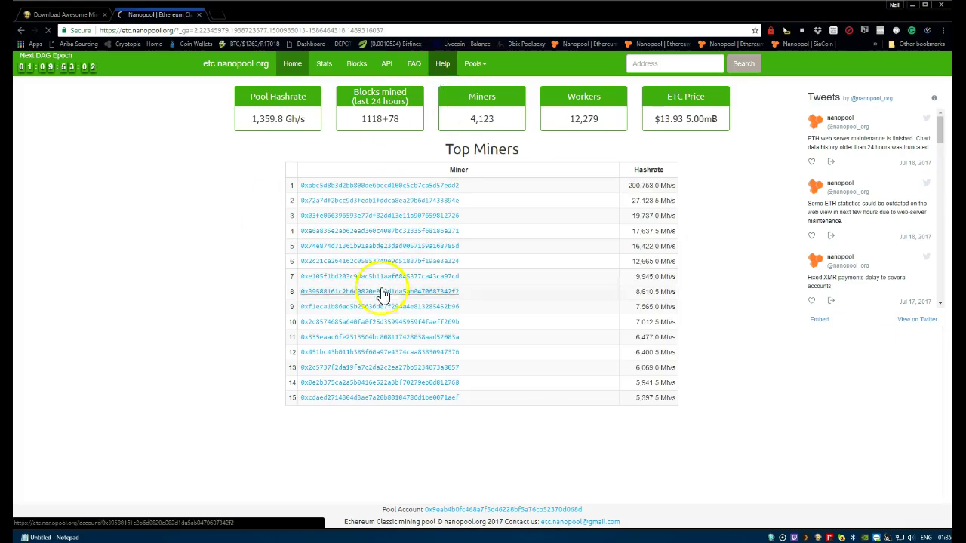
scroll(398, 344, "down", 3)
Copy the etc-eu1.nanopool.org server host into the Notepad notes
left_click_drag(375, 279, 437, 279)
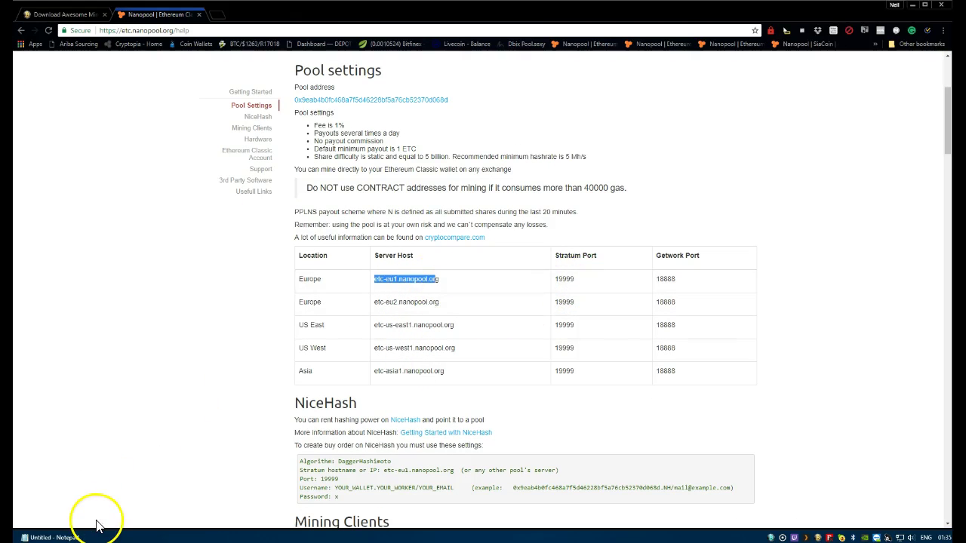
left_click(51, 537)
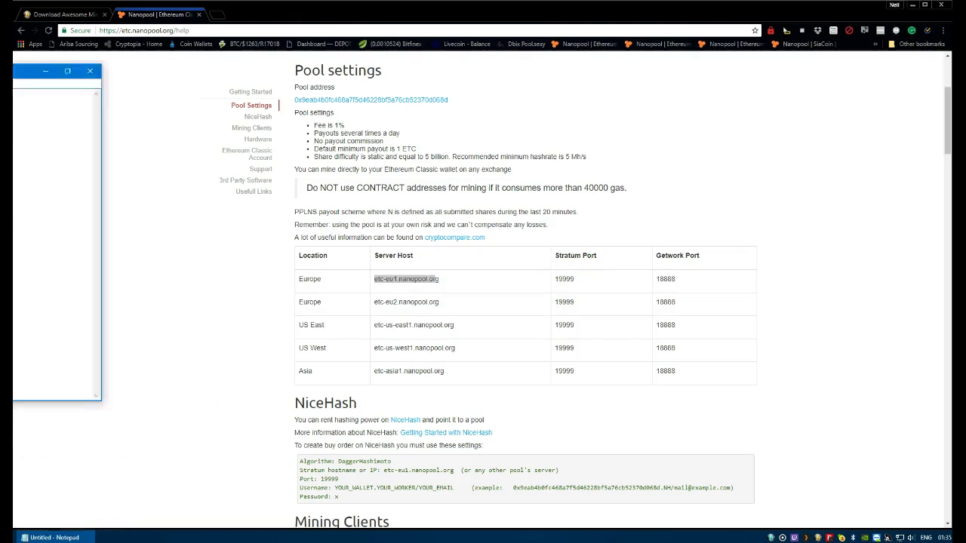
left_click_drag(381, 107, 418, 103)
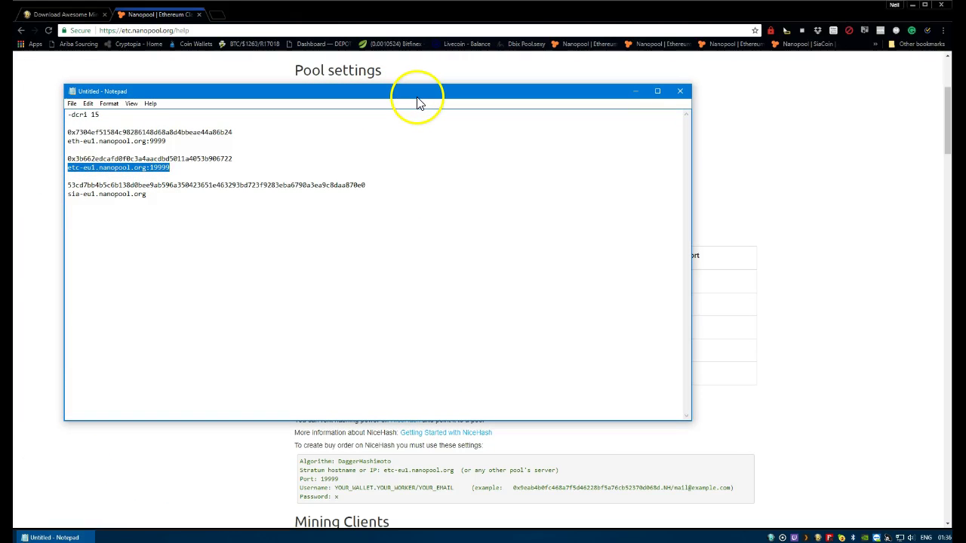
key("super+Down")
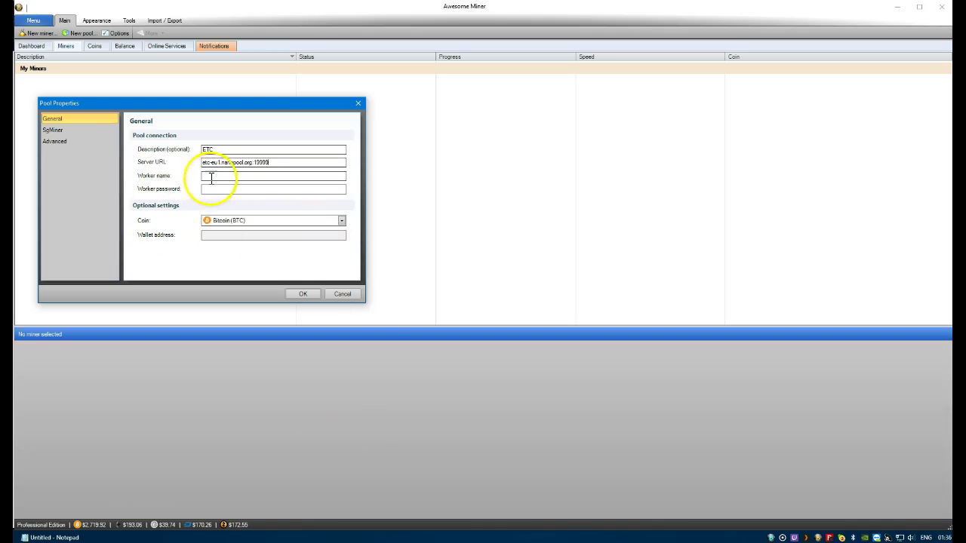
Set the ETC pool's coin to Ethereum Classic (ETC), paste its wallet address, and save
left_click(276, 219)
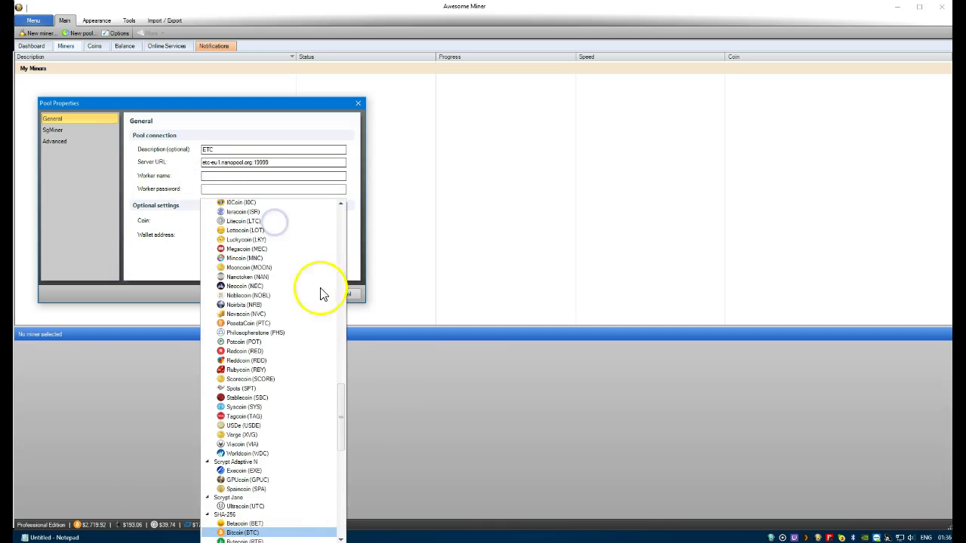
left_click_drag(345, 415, 344, 307)
left_click(269, 267)
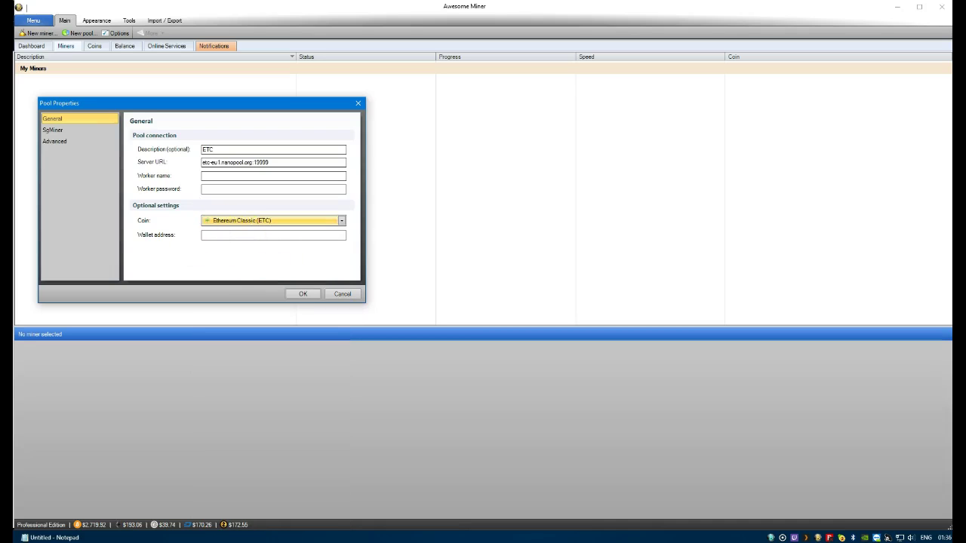
key("alt+Tab")
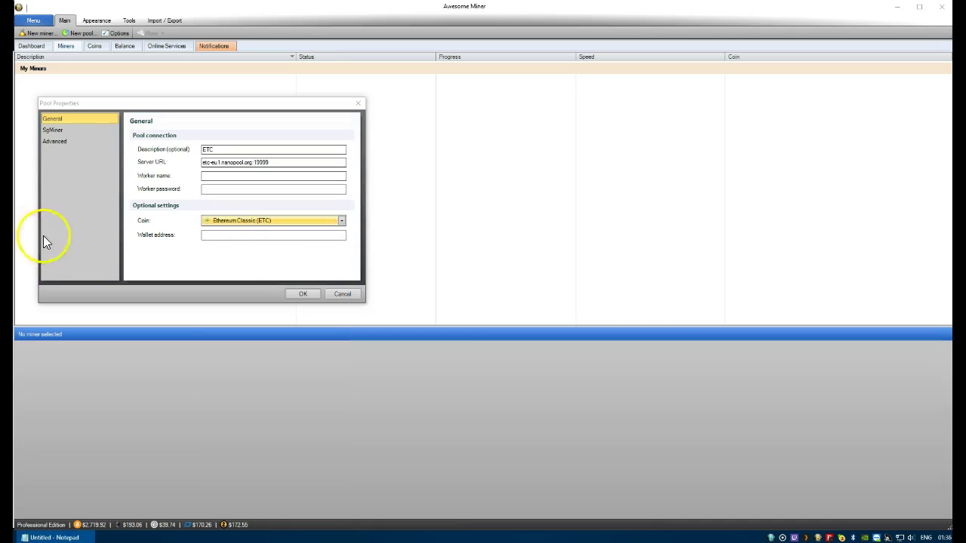
left_click(205, 236)
type("0x3b662edcafd0f0c3e4aacdbd5011a4053b906722")
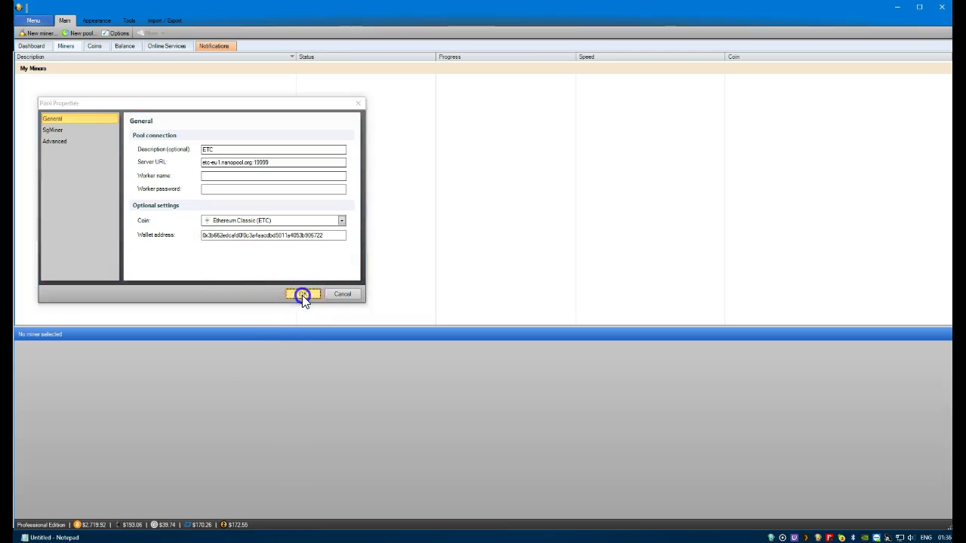
left_click(301, 295)
Start a new pool described ETH with Ethereum (ETH) as its coin
left_click(75, 39)
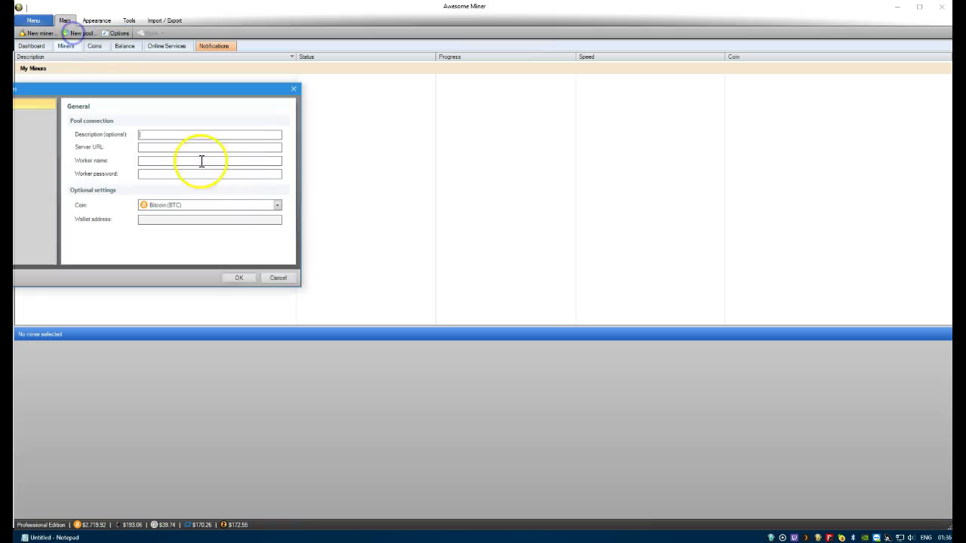
left_click_drag(162, 89, 206, 98)
left_click(205, 144)
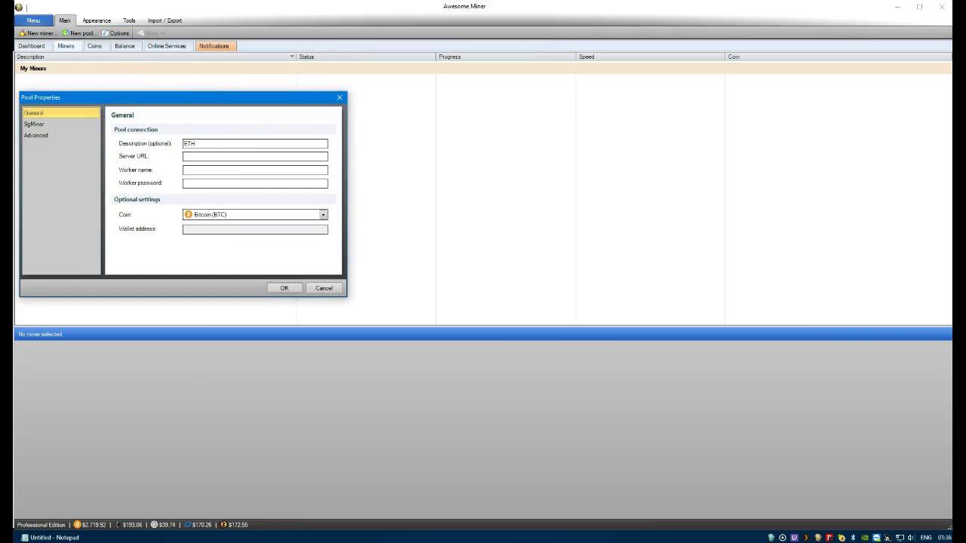
key("alt+Tab")
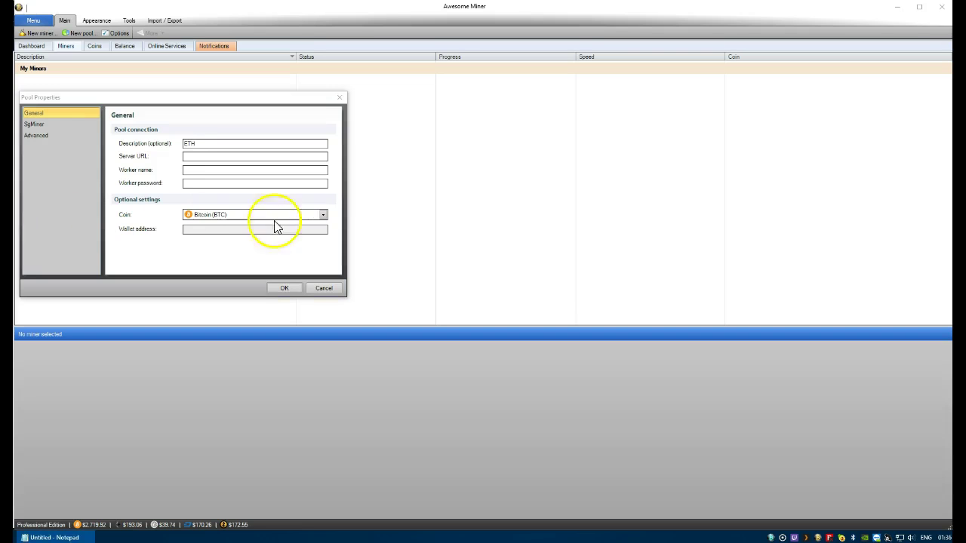
left_click(235, 215)
left_click_drag(322, 394, 328, 287)
left_click(238, 250)
Paste the ETH wallet address and server eth-eu1.nanopool.org:9999, then save the pool
left_click(204, 230)
type("0x7304ef51984c98286148d68a8d4bbeae44a86b24")
key("alt+Tab")
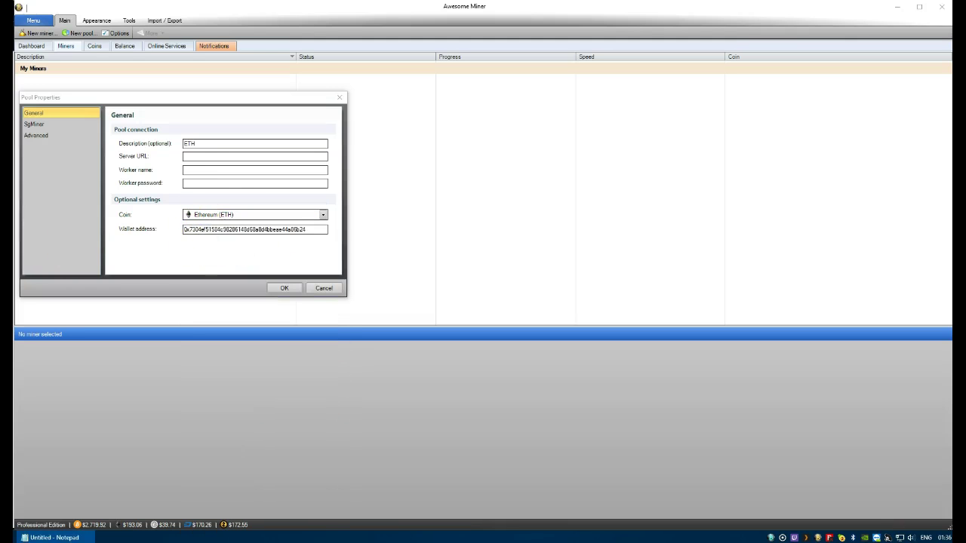
left_click(204, 157)
type("eth-eu1.nanopool.org:9999")
left_click(291, 288)
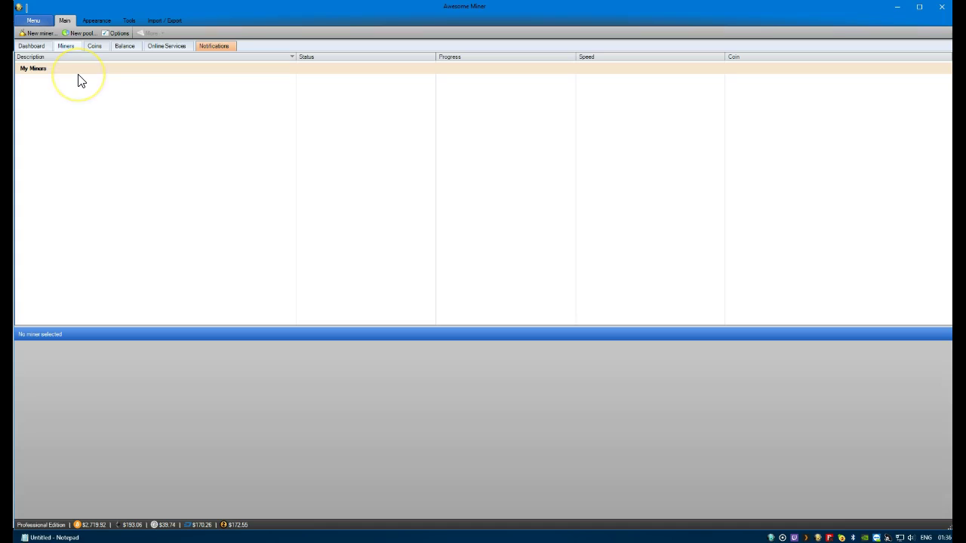
Start a new SIA pool with server URL sia-eu1.nanopool.org
left_click(78, 34)
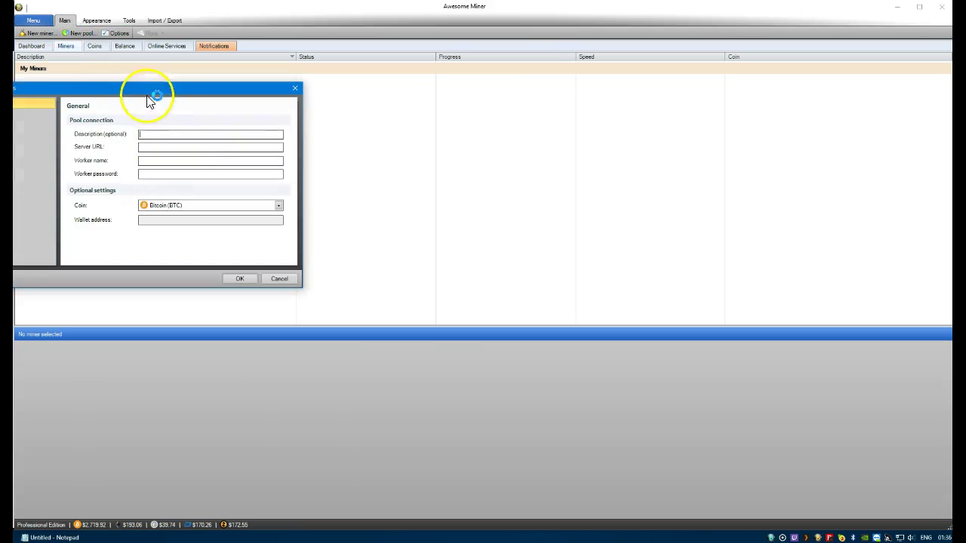
left_click_drag(146, 95, 226, 109)
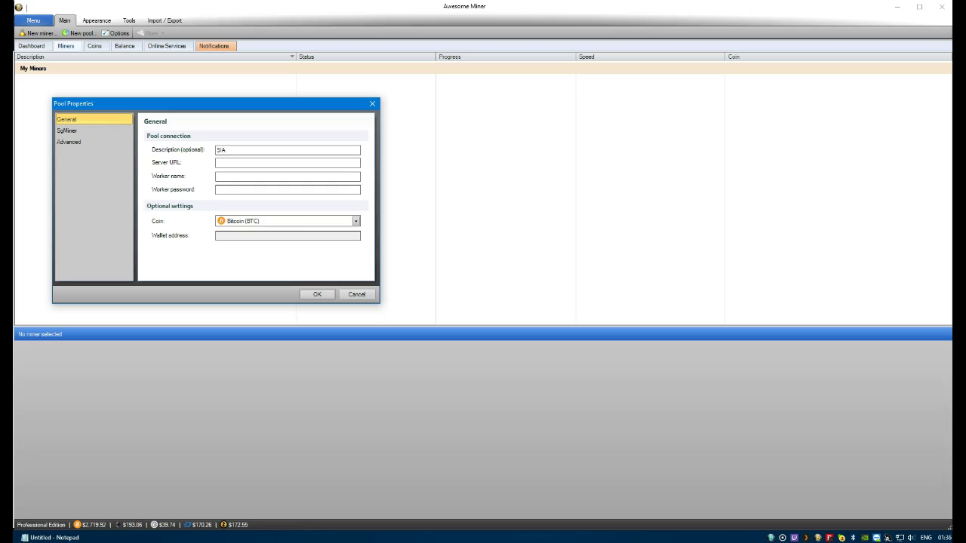
key("alt+Tab")
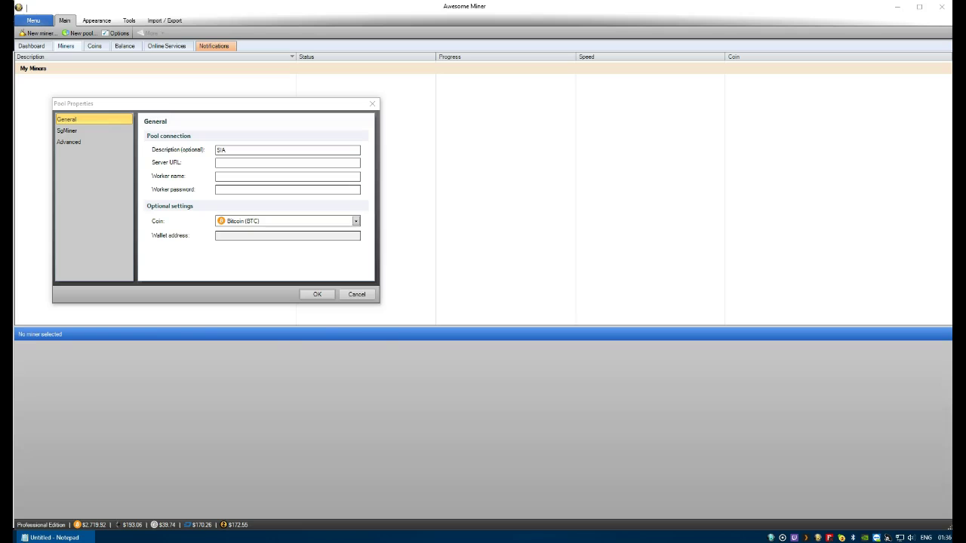
left_click(237, 163)
type("sia-eu1.nanopool.org")
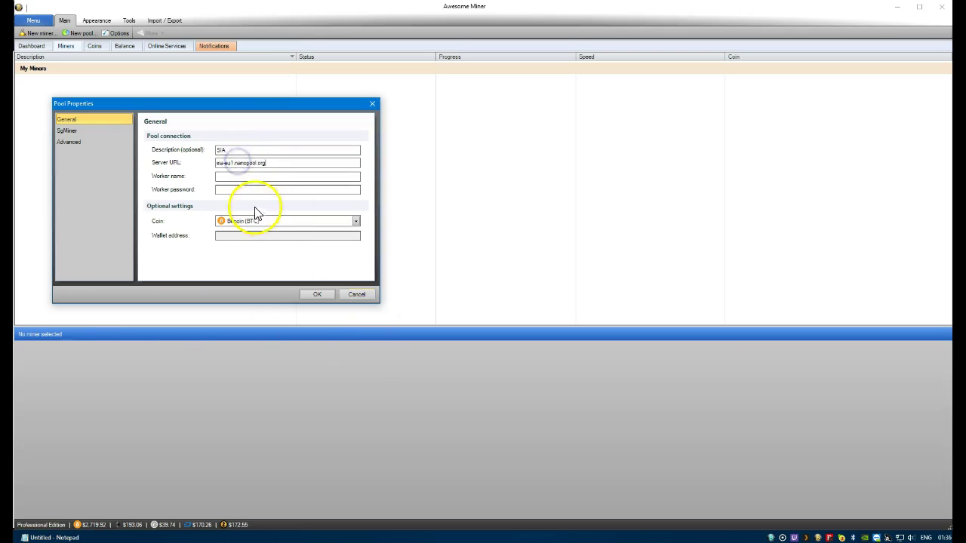
Set Siacoin (SC) as the coin, paste the SIA wallet address, and save
left_click(238, 220)
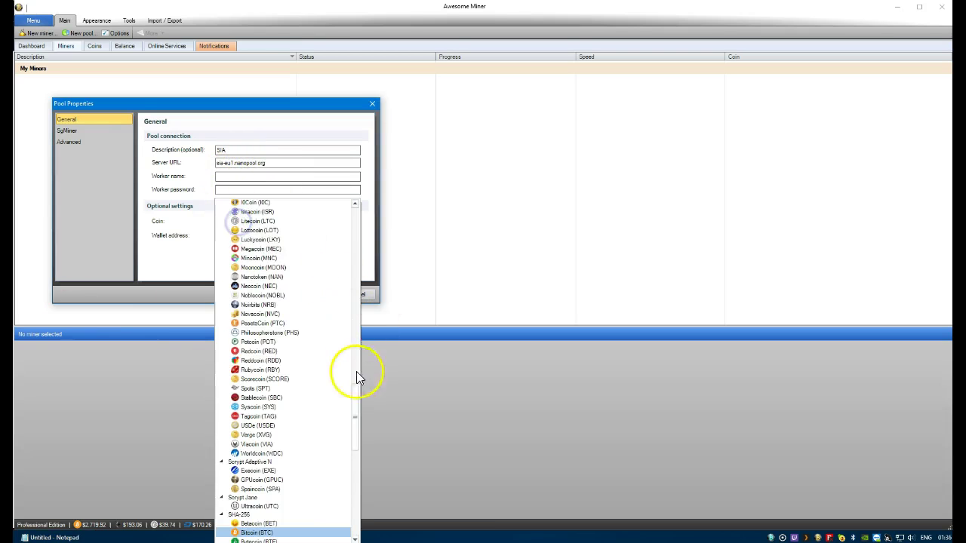
left_click_drag(354, 396, 357, 233)
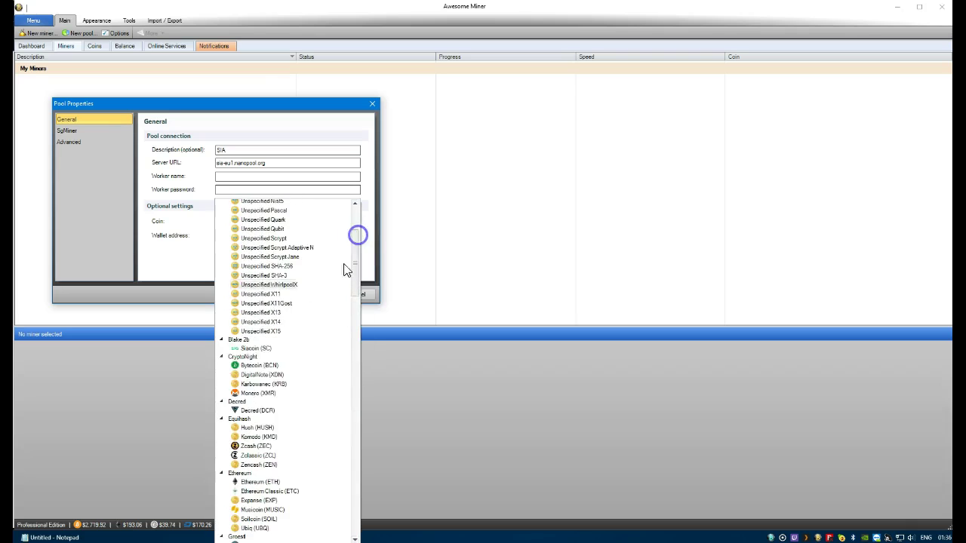
left_click(256, 349)
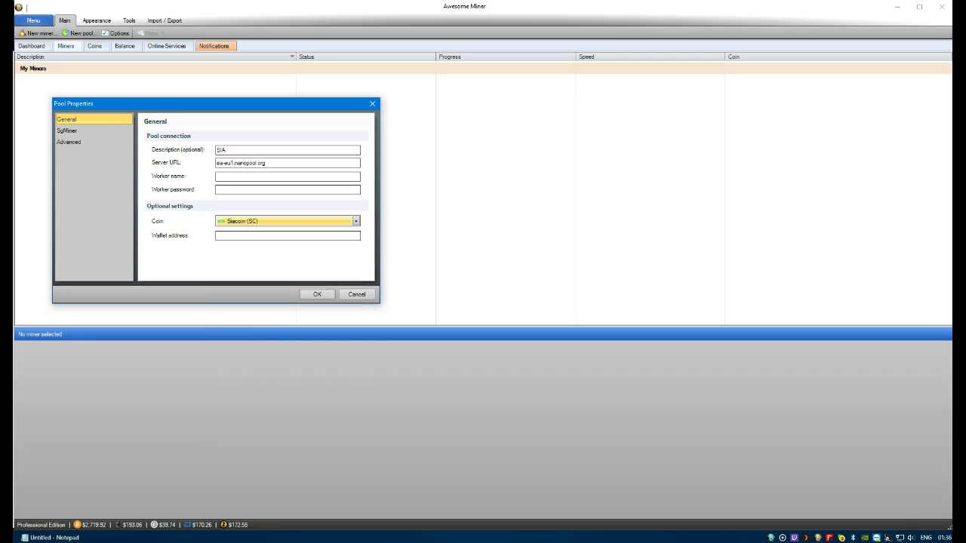
key("alt+Tab")
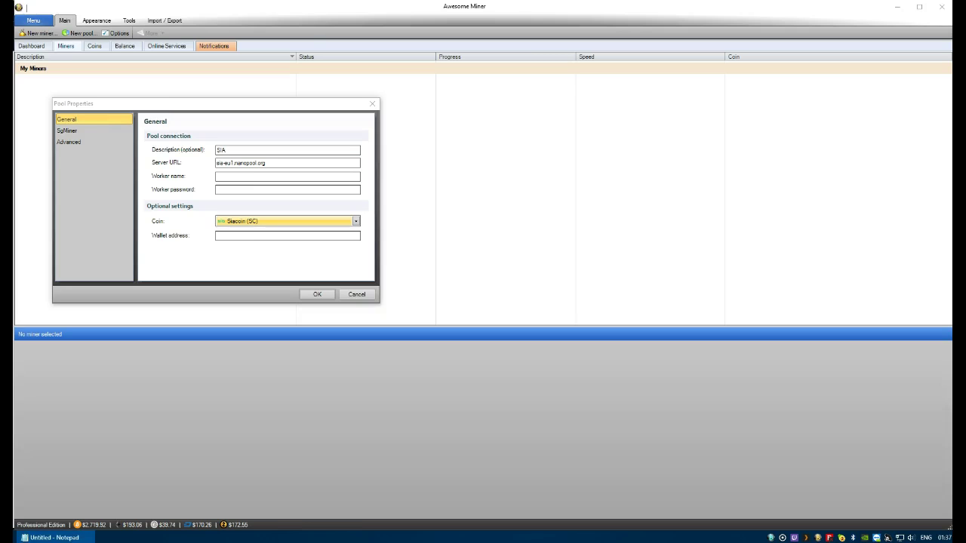
left_click(231, 235)
key("ctrl+v")
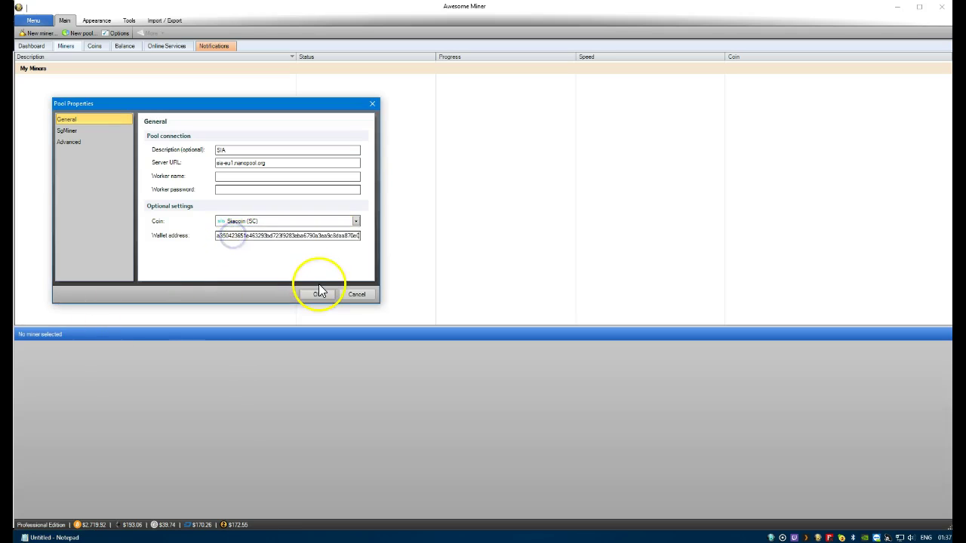
left_click(325, 295)
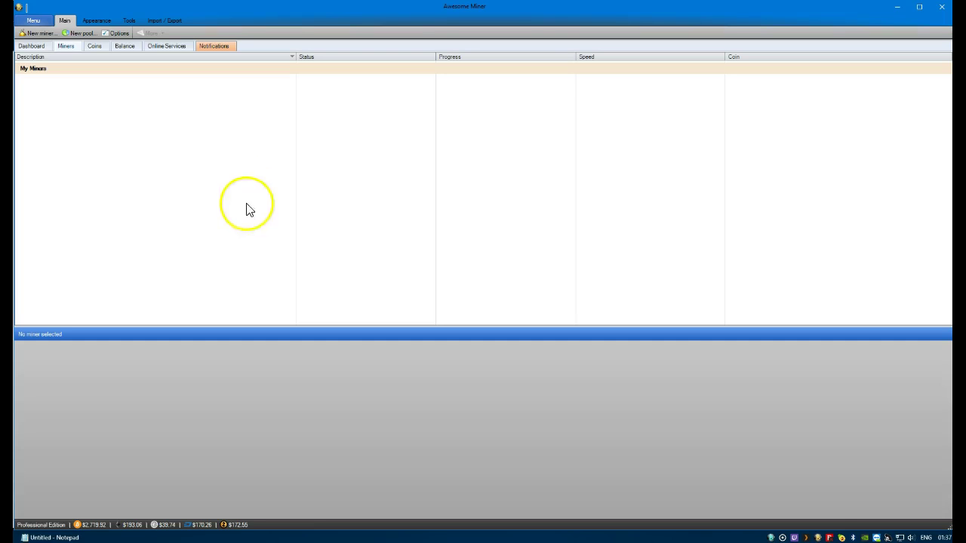
Start the new miner wizard and choose the Managed Miner type
left_click(41, 35)
left_click(229, 290)
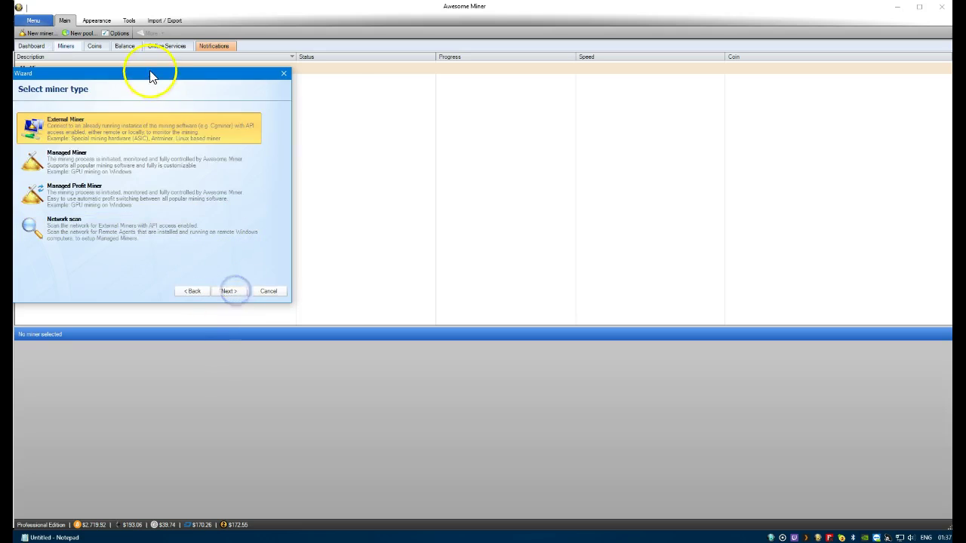
left_click_drag(150, 76, 215, 82)
left_click(150, 174)
left_click(294, 302)
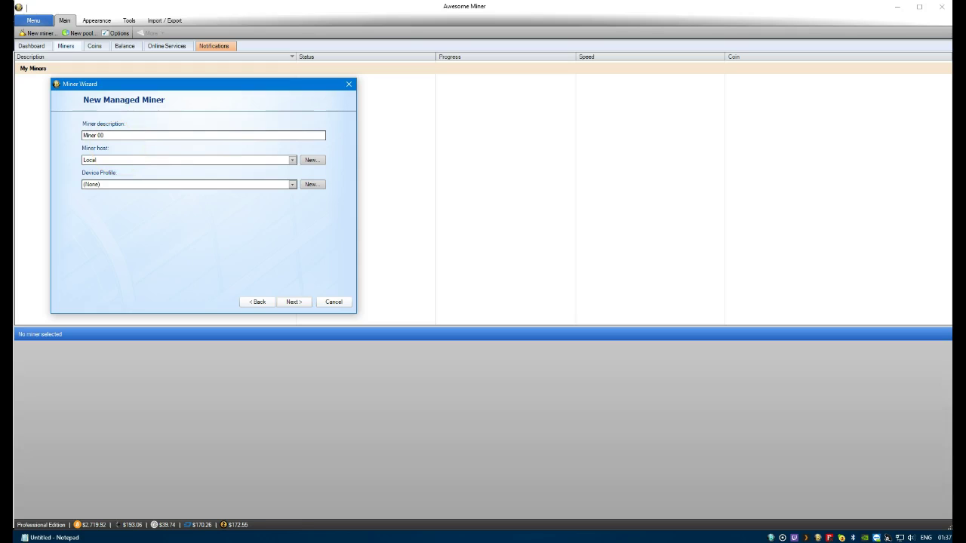
Create a new miner host and begin entering its description, Miner 00
left_click(312, 161)
left_click(310, 161)
left_click(136, 168)
type("Miner 00")
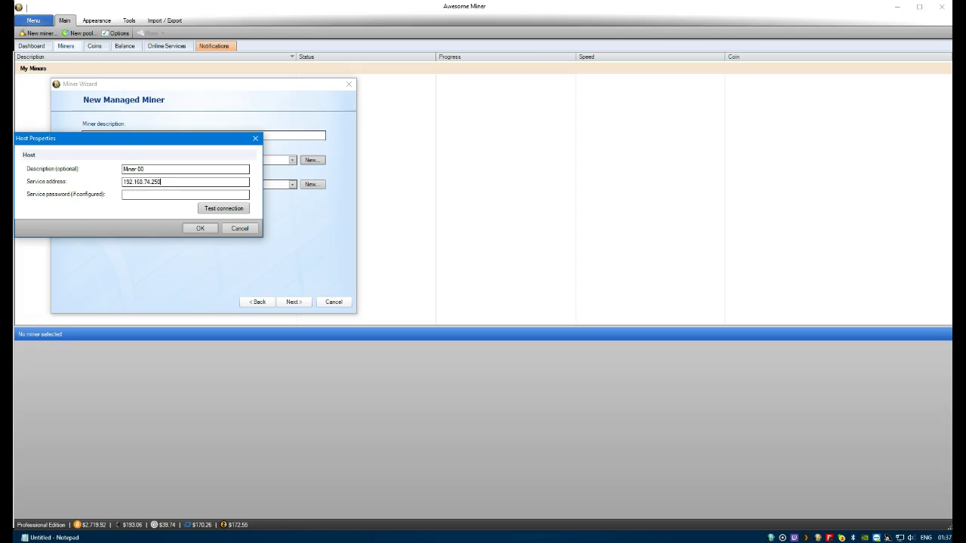
Set the Miner 00 host's service address to 127.0.0.1, verify the connection succeeds, and confirm the host
left_click(239, 209)
left_click(134, 207)
type("127.0.0.1")
left_click(219, 209)
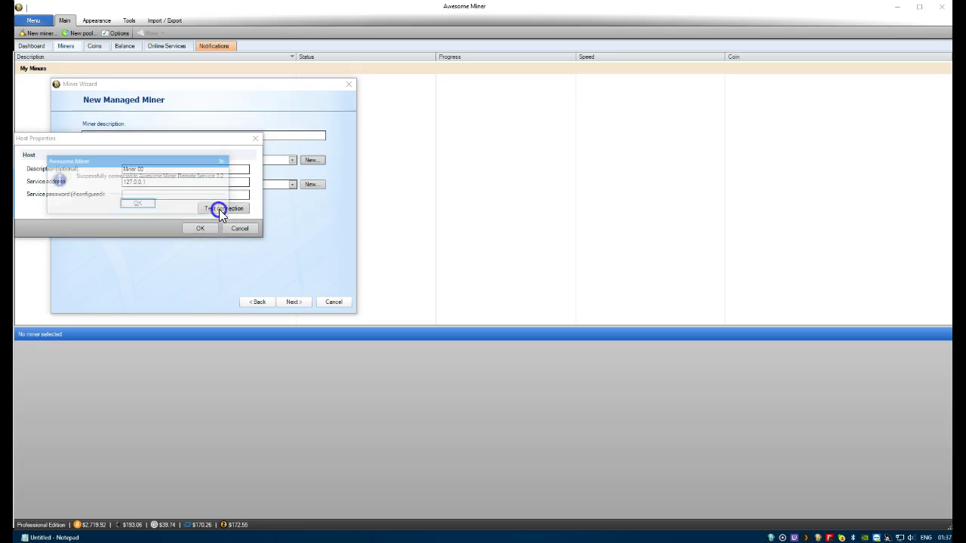
left_click(135, 205)
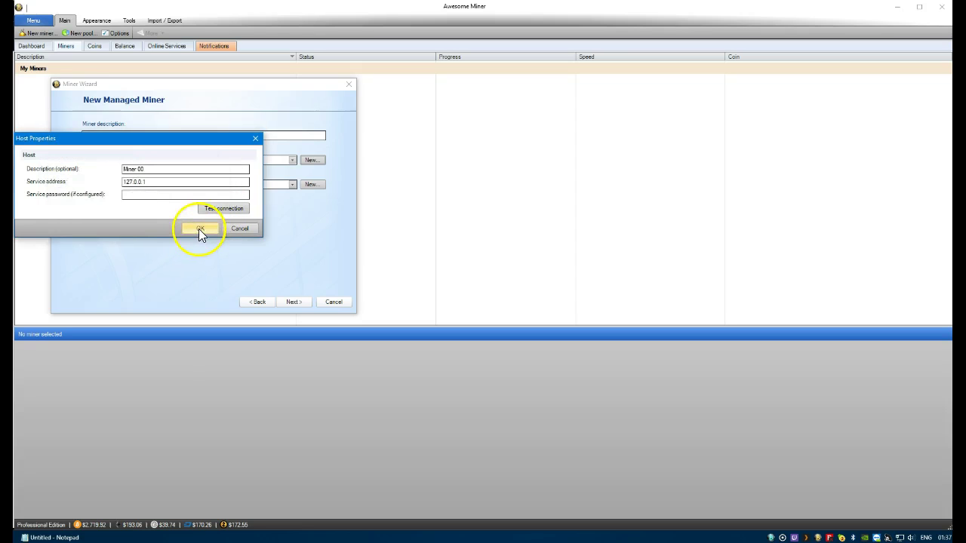
left_click(198, 229)
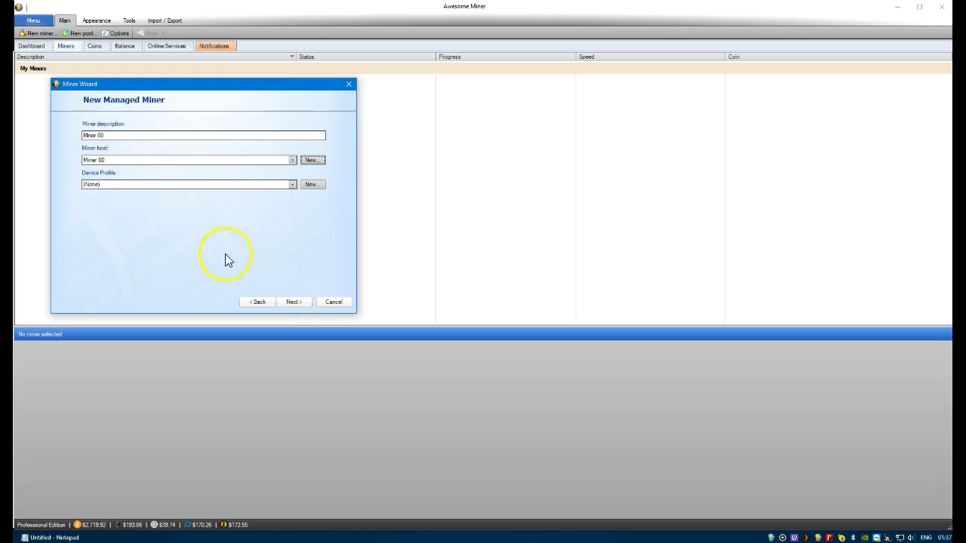
Choose Ethereum as the algorithm and Claymore's Dual Ethereum Miner as the software
left_click(293, 302)
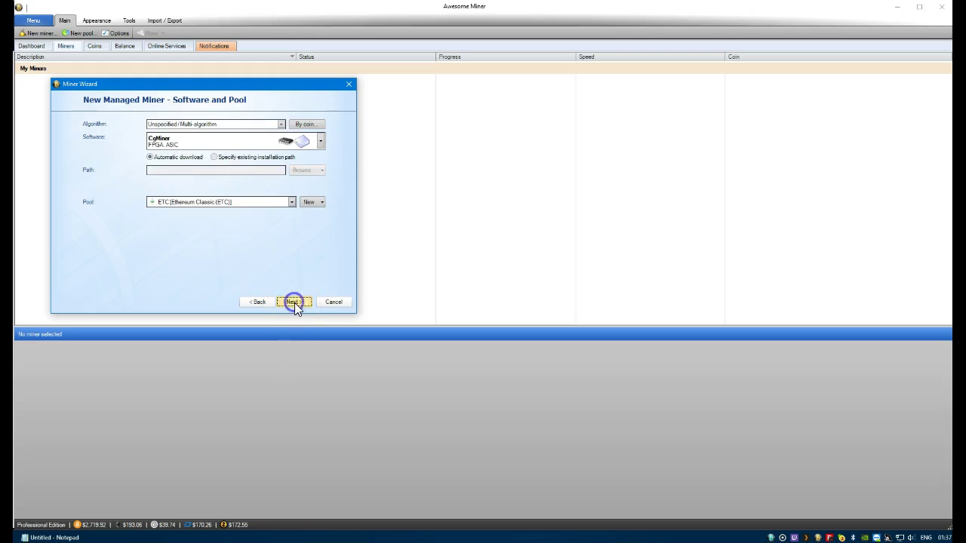
left_click(209, 125)
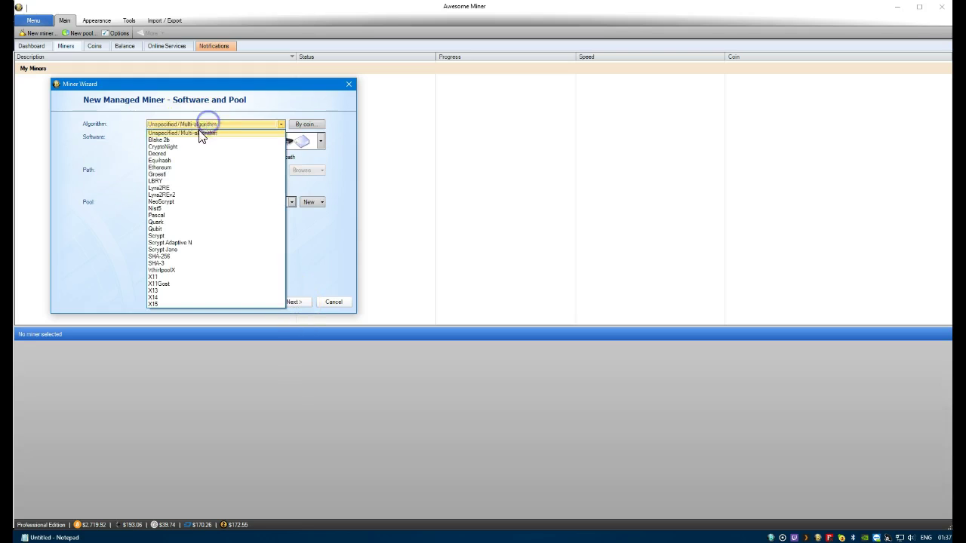
left_click(174, 165)
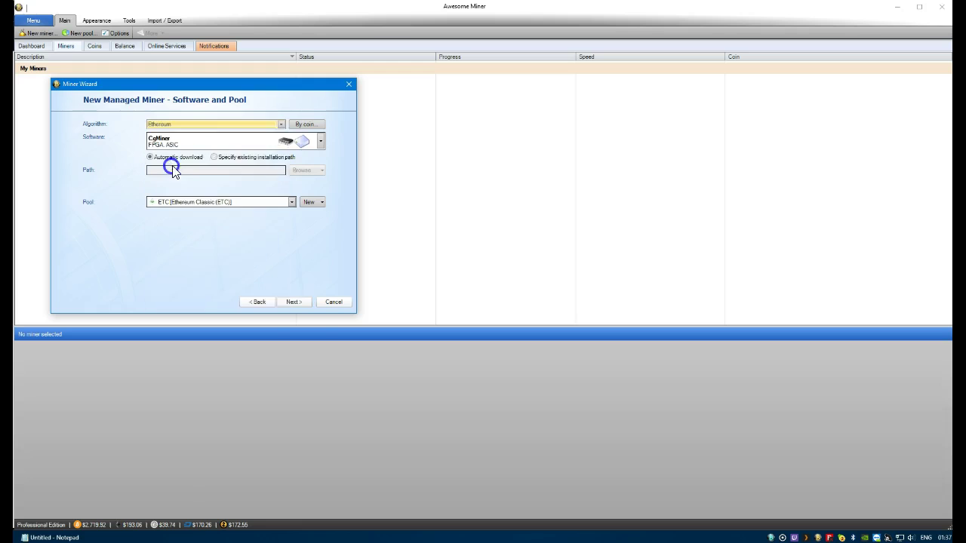
left_click(301, 141)
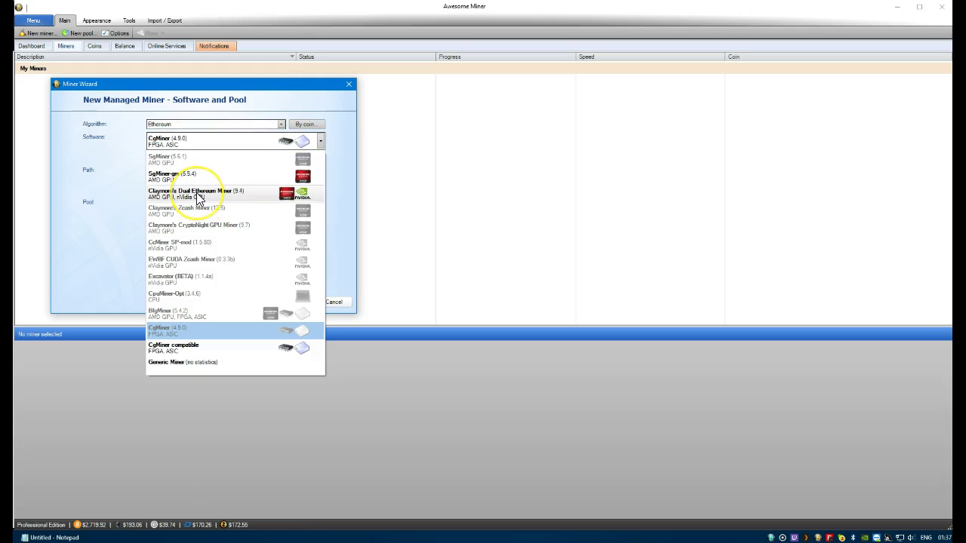
left_click(236, 196)
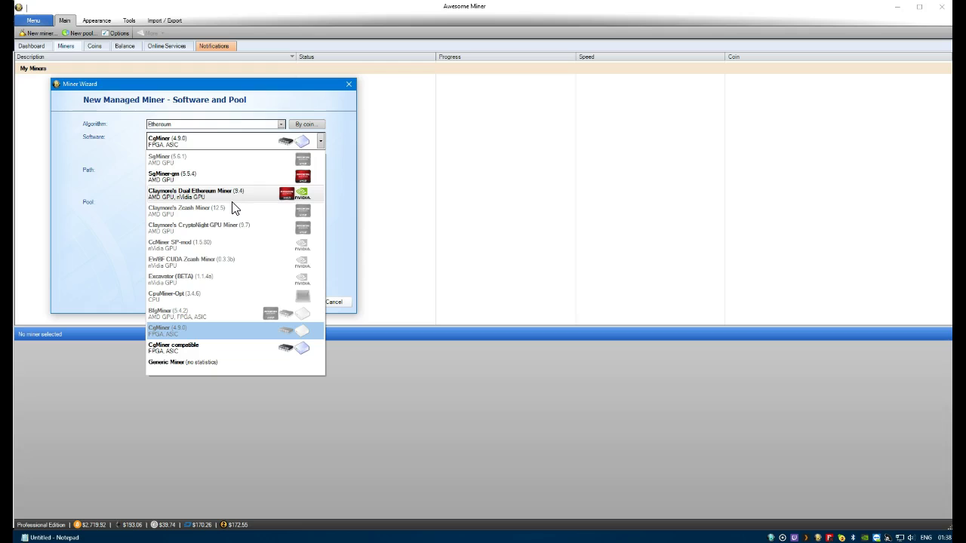
left_click(231, 197)
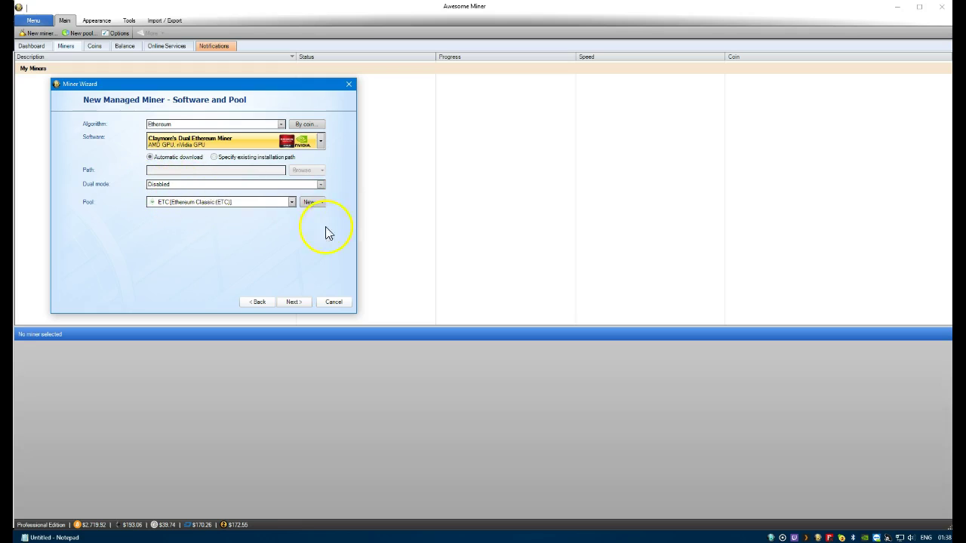
Keep dual mode Disabled and finish creating Miner 00
left_click(171, 187)
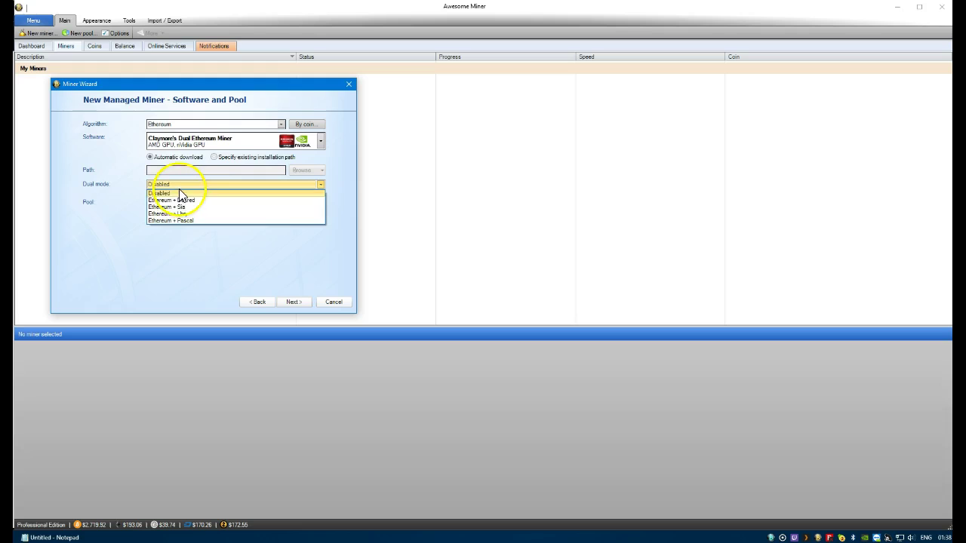
left_click(181, 186)
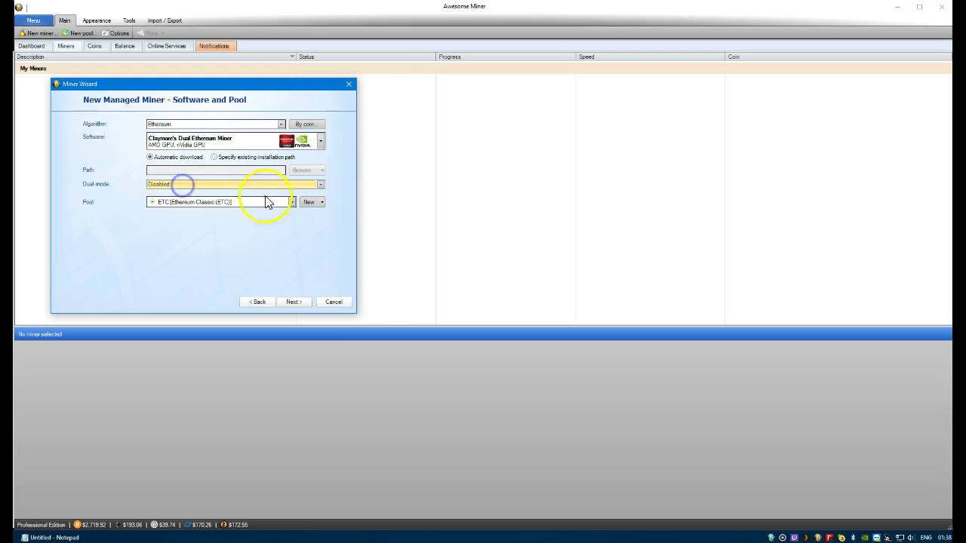
left_click(293, 305)
left_click(301, 304)
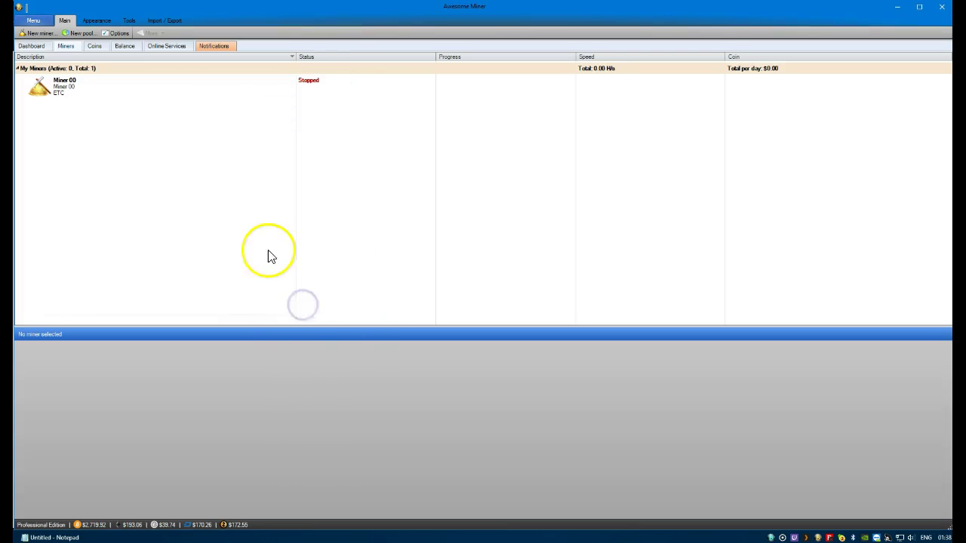
Set Miner 00 to the existing installation C:\Mining\Claymore's Dual...\EthDcrMiner64.exe and save its properties
right_click(81, 89)
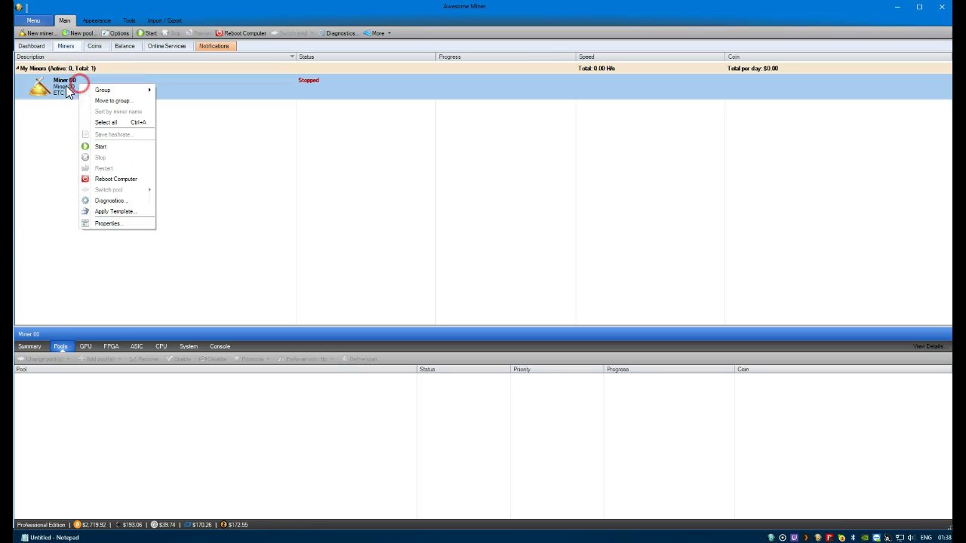
left_click(109, 224)
left_click_drag(172, 43, 259, 54)
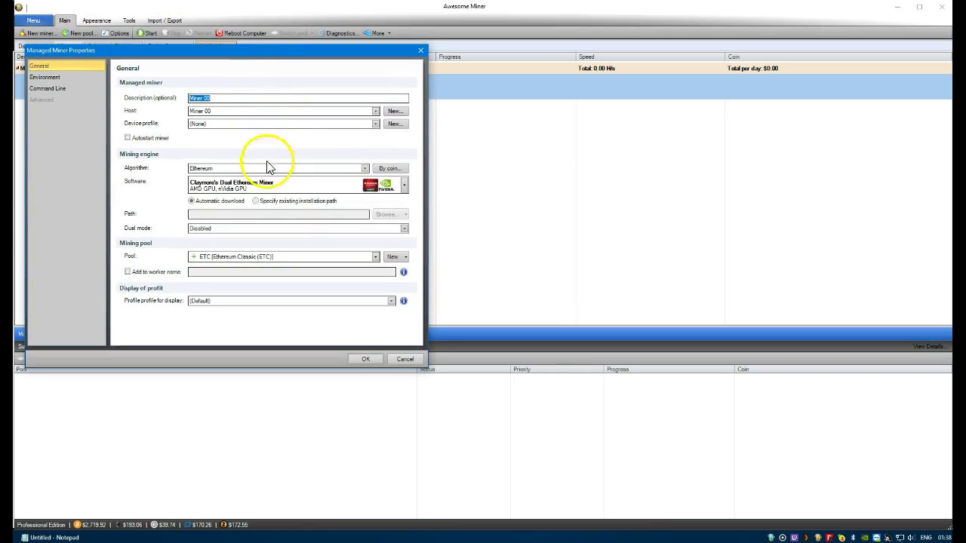
left_click(257, 202)
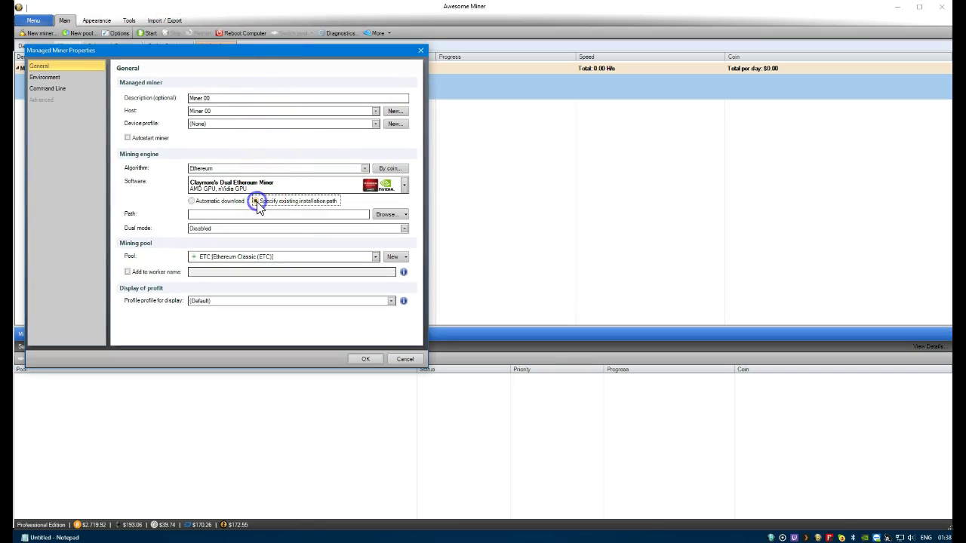
left_click(387, 216)
left_click_drag(189, 32, 307, 67)
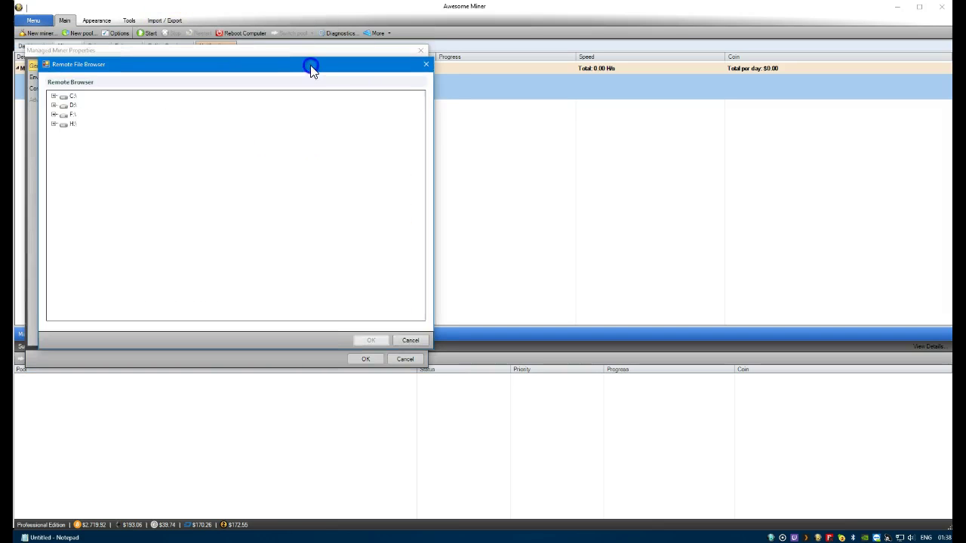
left_click(61, 96)
double_click(89, 217)
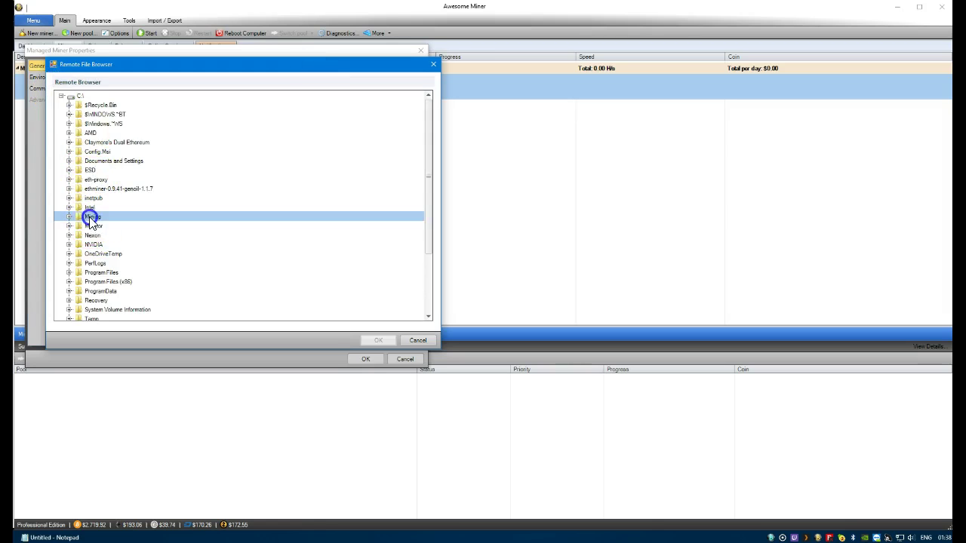
double_click(125, 245)
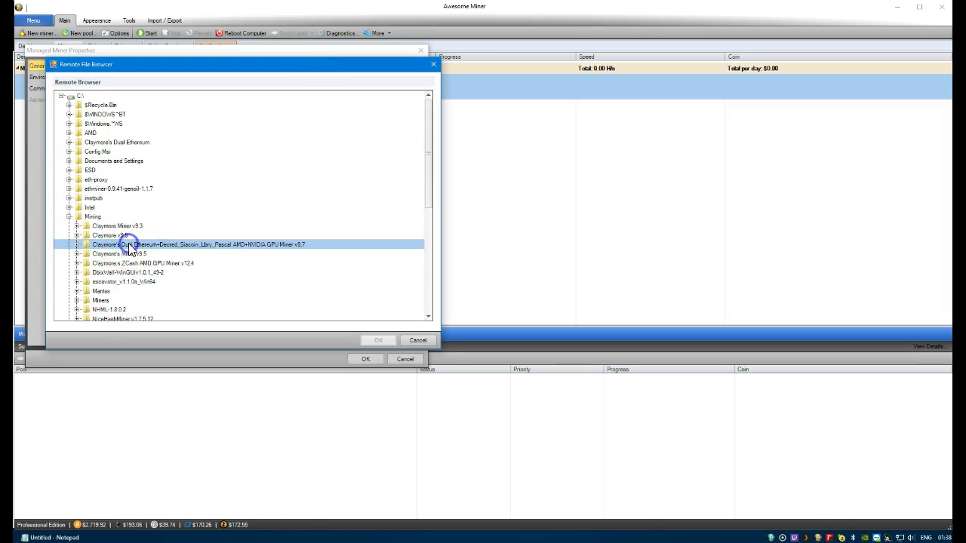
left_click(126, 282)
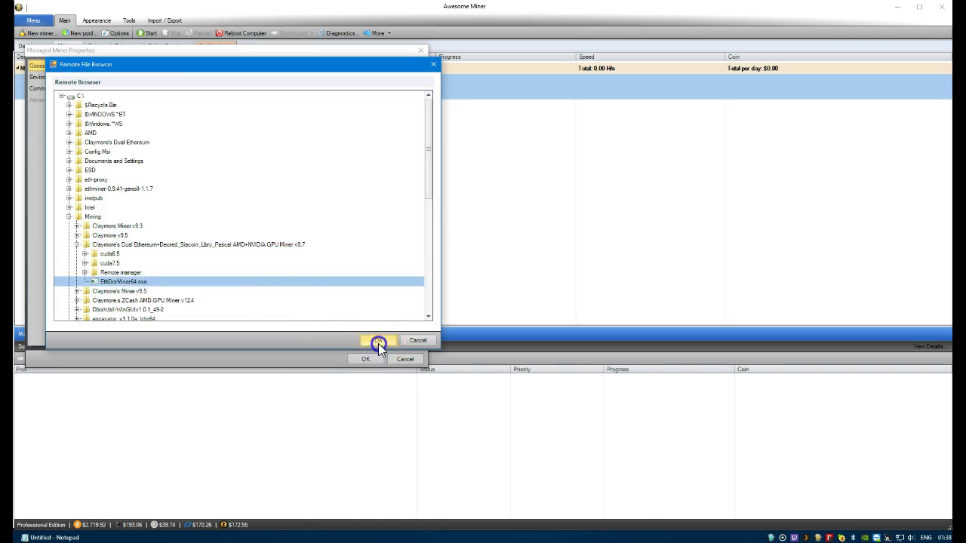
left_click(378, 341)
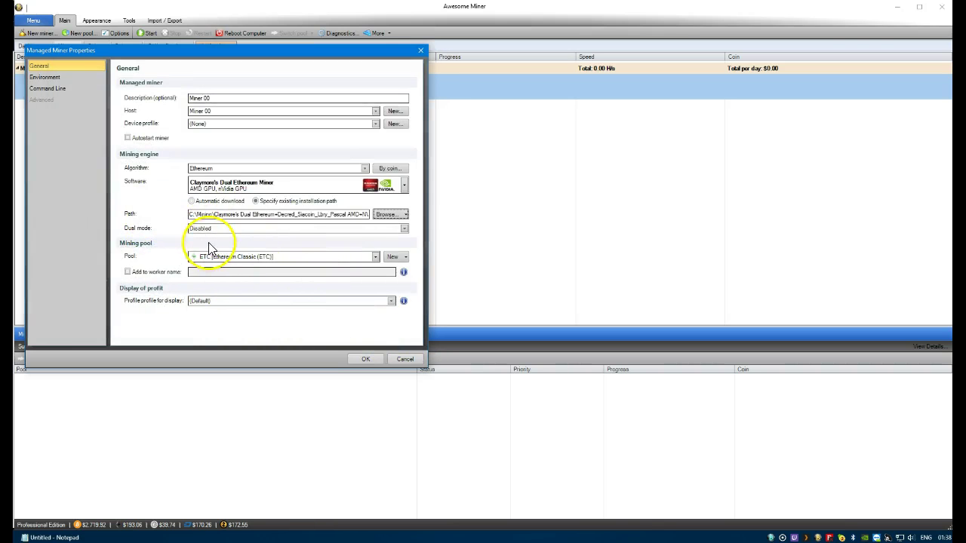
left_click(369, 360)
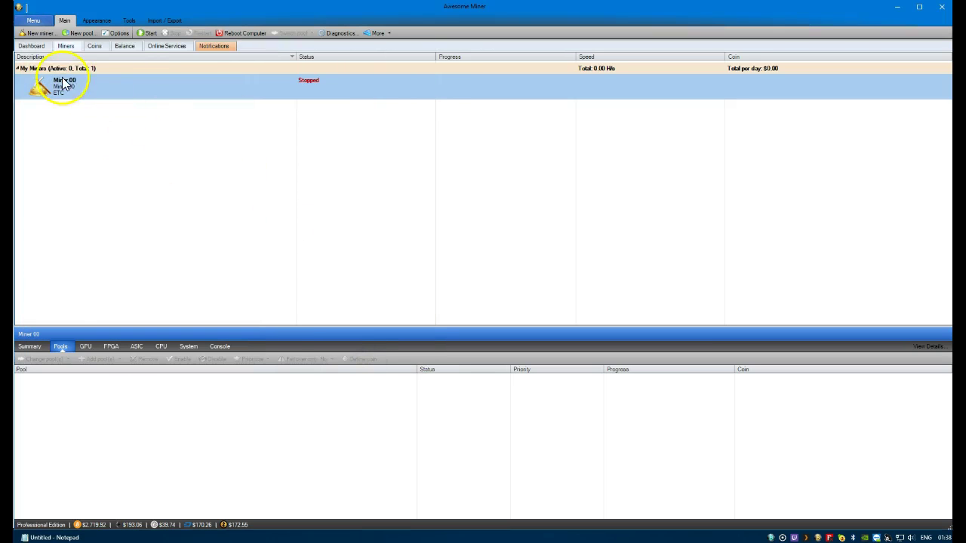
Recheck Miner 00's properties, then try starting the miner
right_click(88, 85)
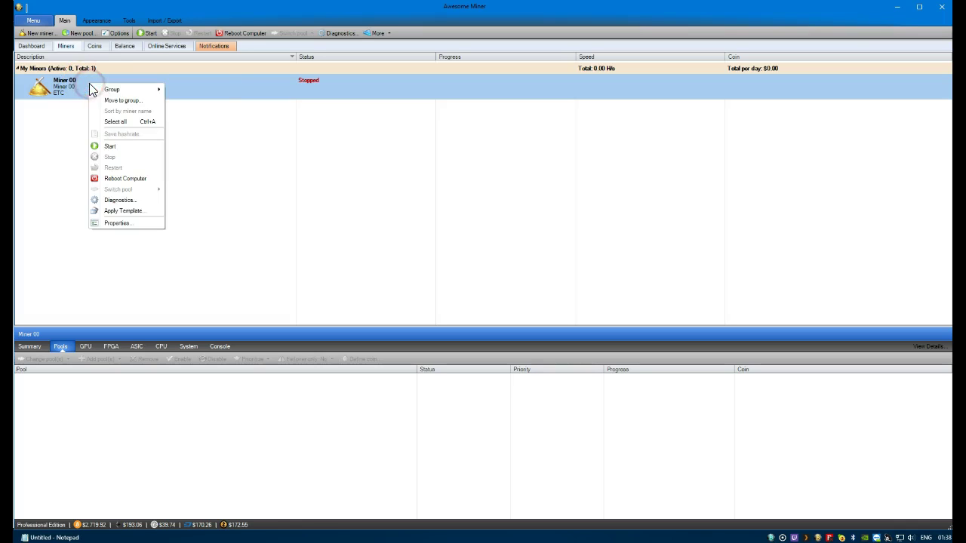
mouse_move(93, 90)
left_click(121, 223)
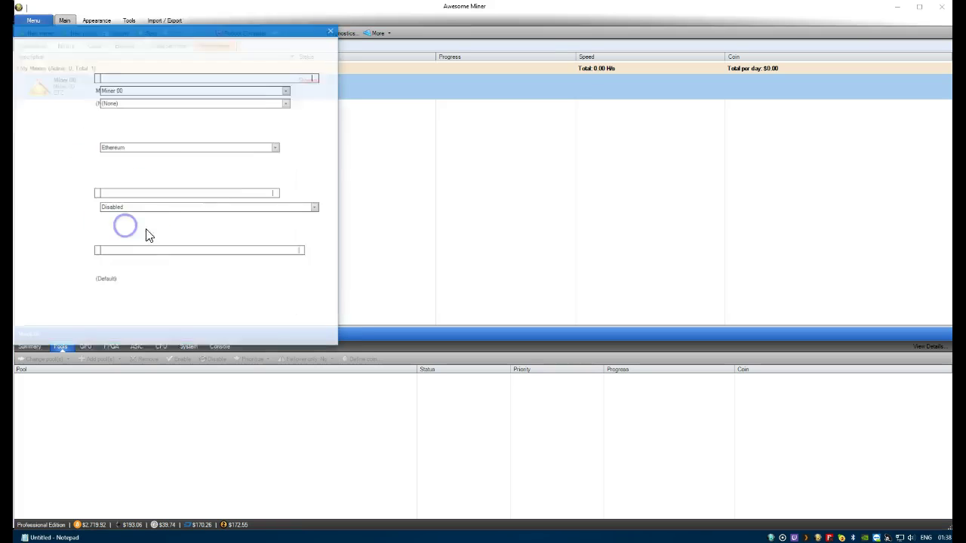
left_click_drag(218, 39, 256, 43)
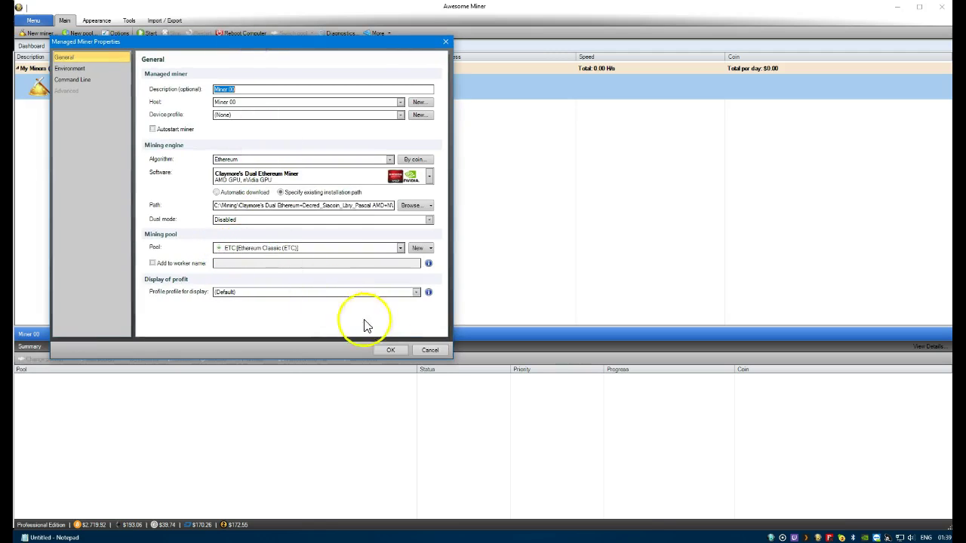
left_click(392, 352)
right_click(176, 87)
left_click(210, 151)
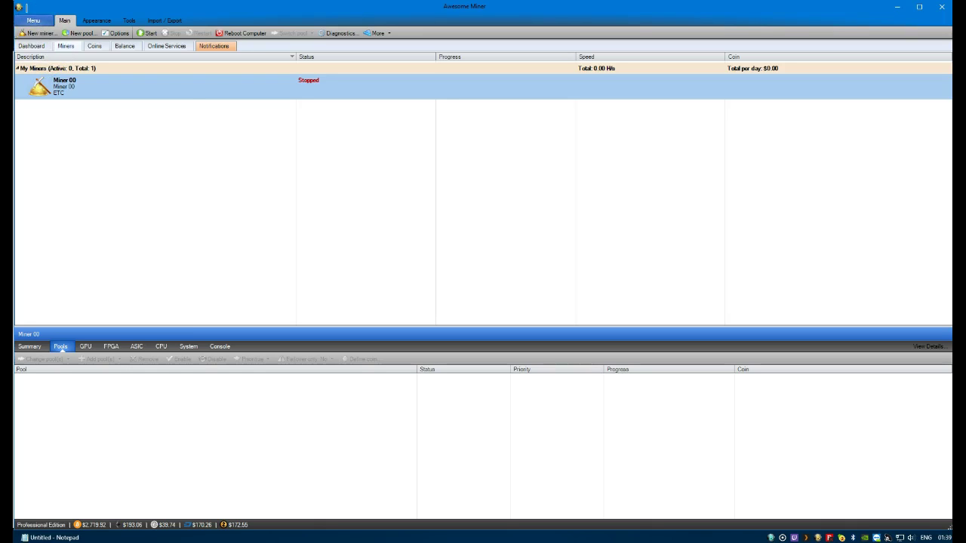
Start Miner 00 mining Ethereum Classic on etc-eu1.nanopool.org at about 25.47 MH/s
right_click(187, 95)
left_click(211, 153)
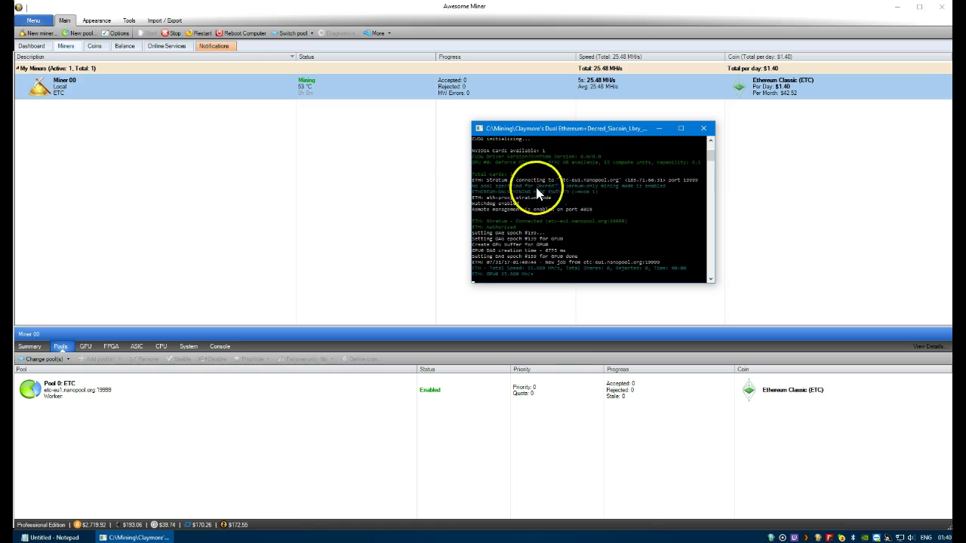
left_click(126, 88)
right_click(126, 88)
mouse_move(181, 193)
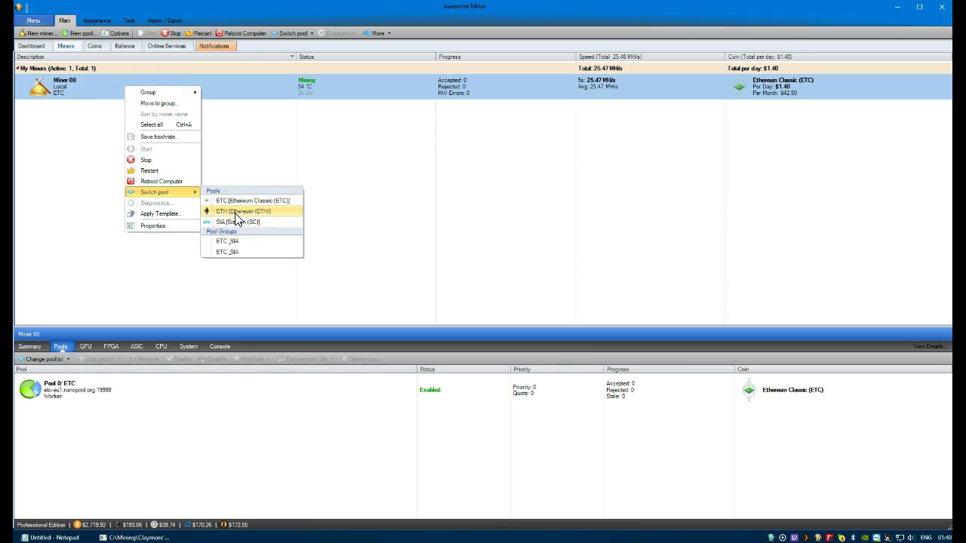
Switch Miner 00 to the ETH pool and restart it on eth-eu1.nanopool.org:9999 at about 25.8 MH/s
left_click(236, 214)
mouse_move(140, 538)
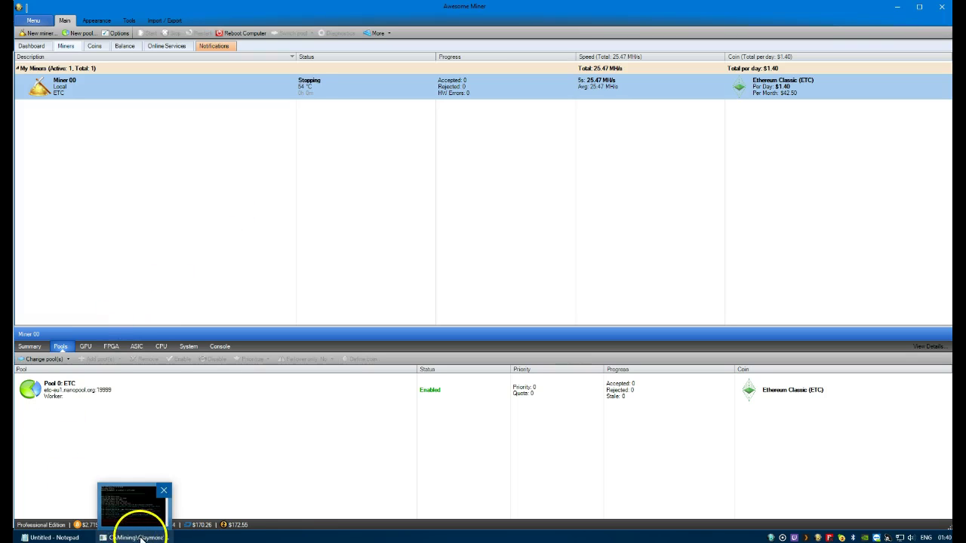
right_click(263, 89)
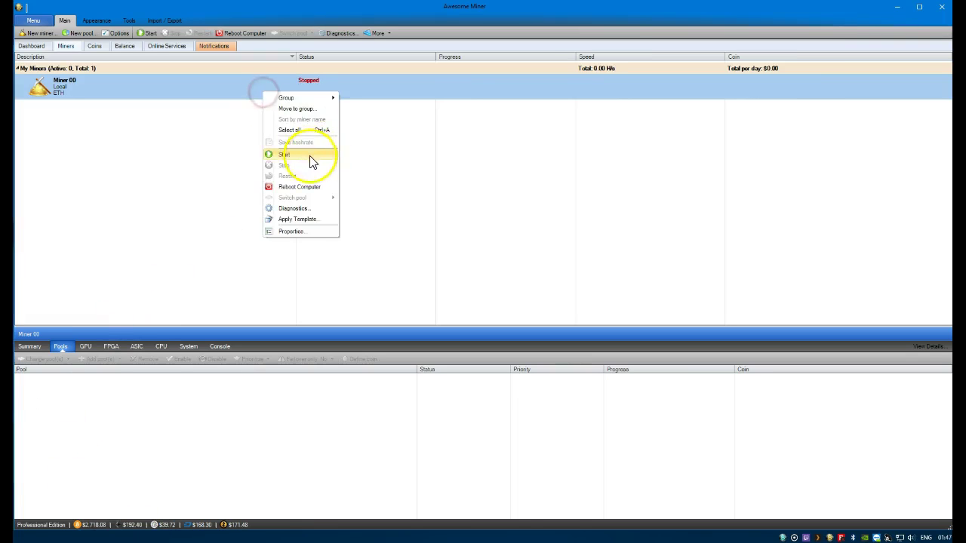
left_click(310, 156)
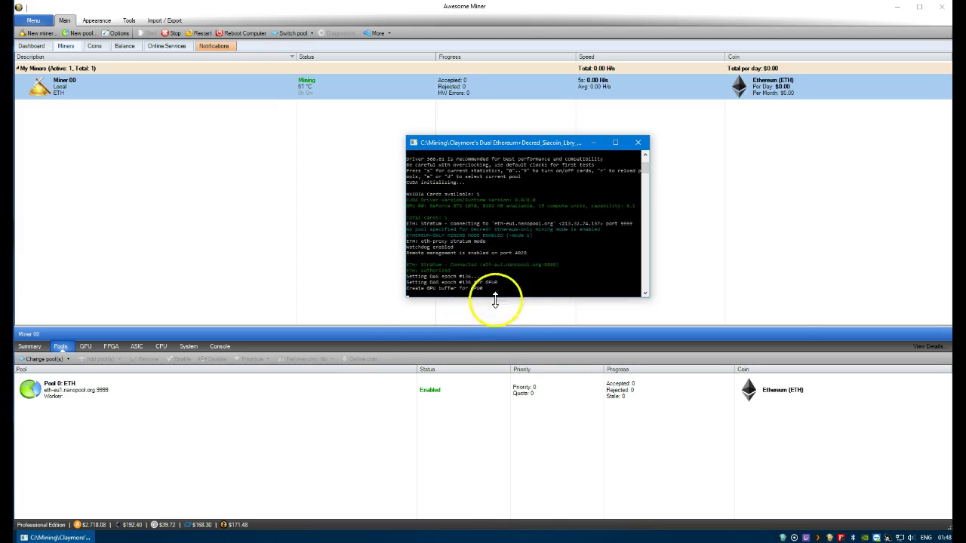
left_click(491, 294)
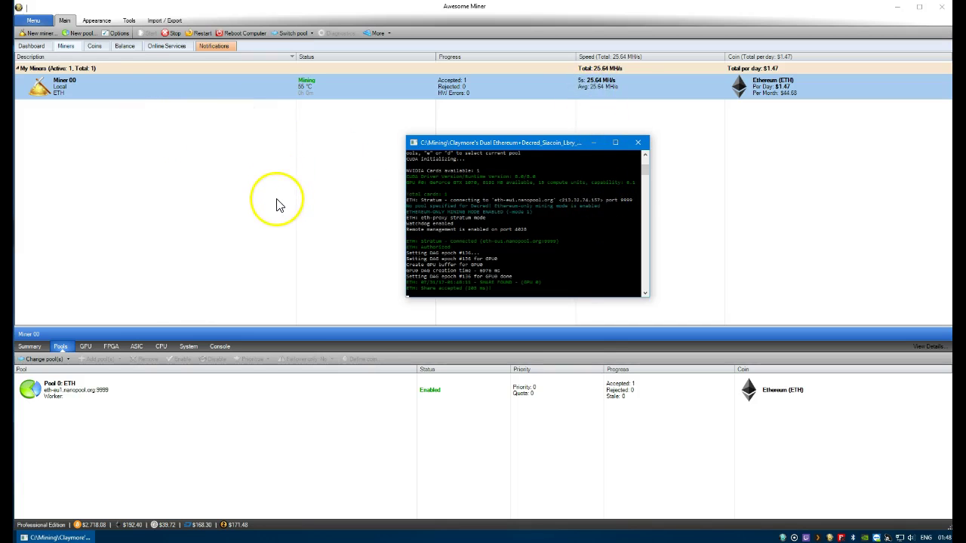
right_click(240, 89)
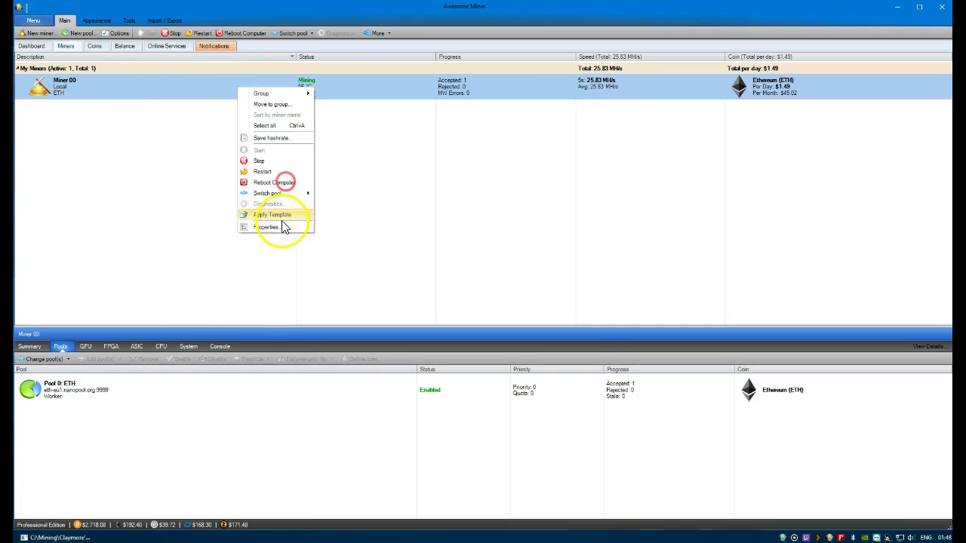
Stop Miner 00 and set its dual mining mode to Ethereum + Sia in its properties
left_click(269, 161)
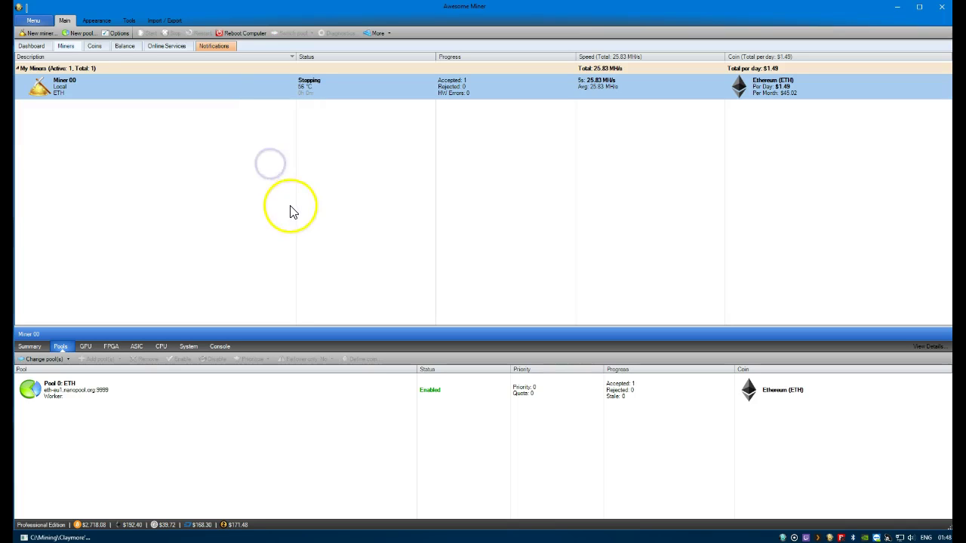
right_click(102, 87)
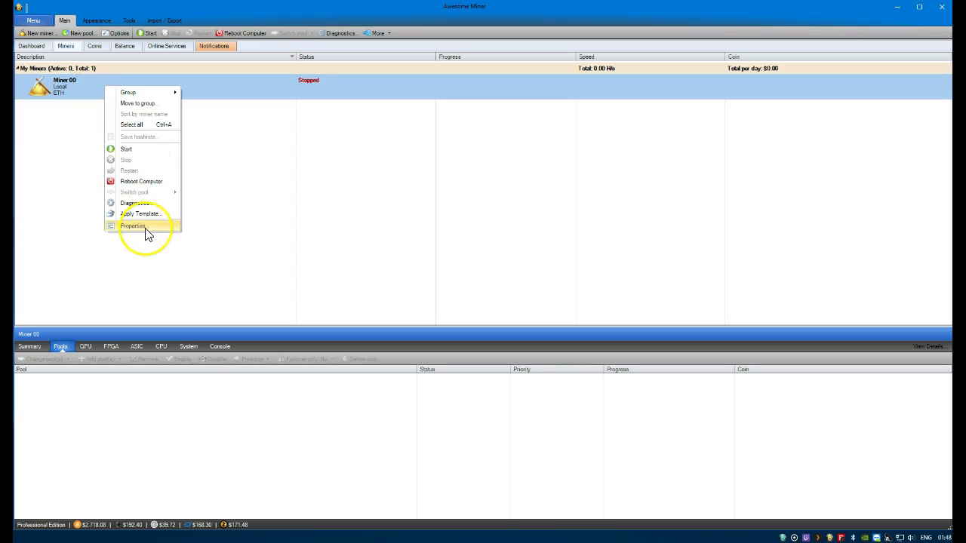
left_click(146, 229)
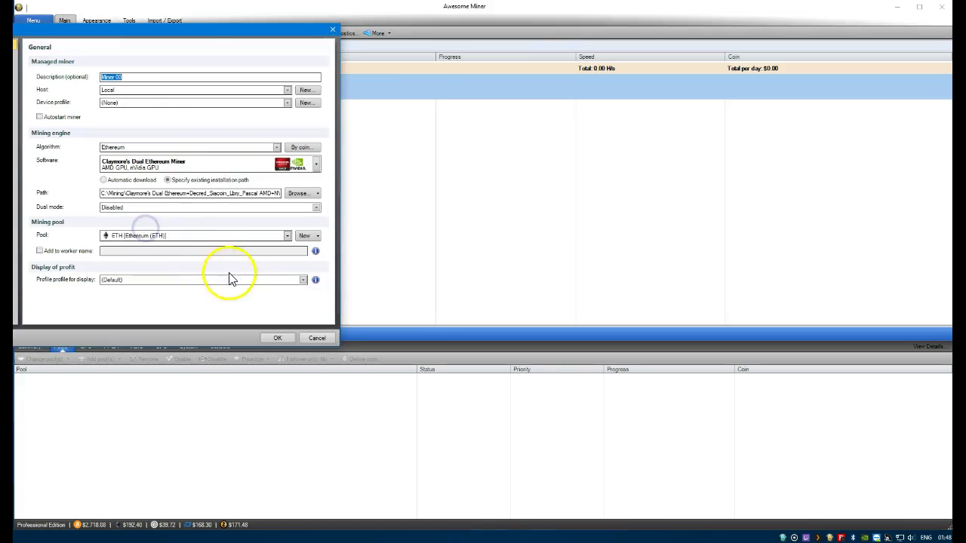
left_click(255, 45)
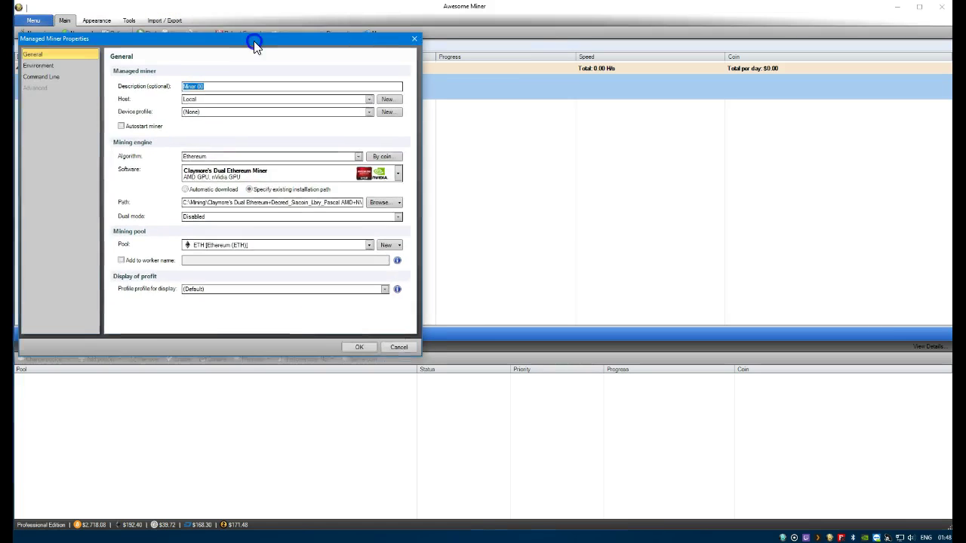
left_click(275, 218)
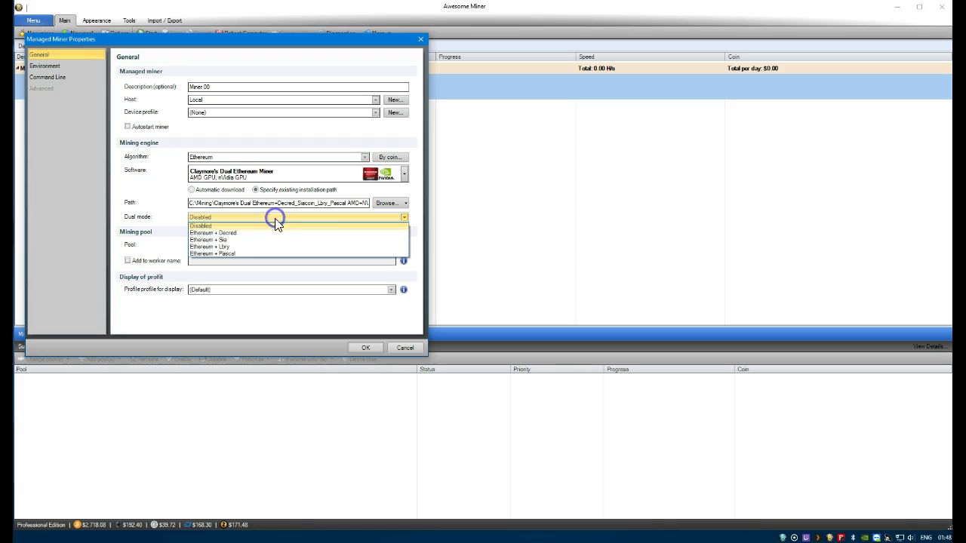
left_click(228, 240)
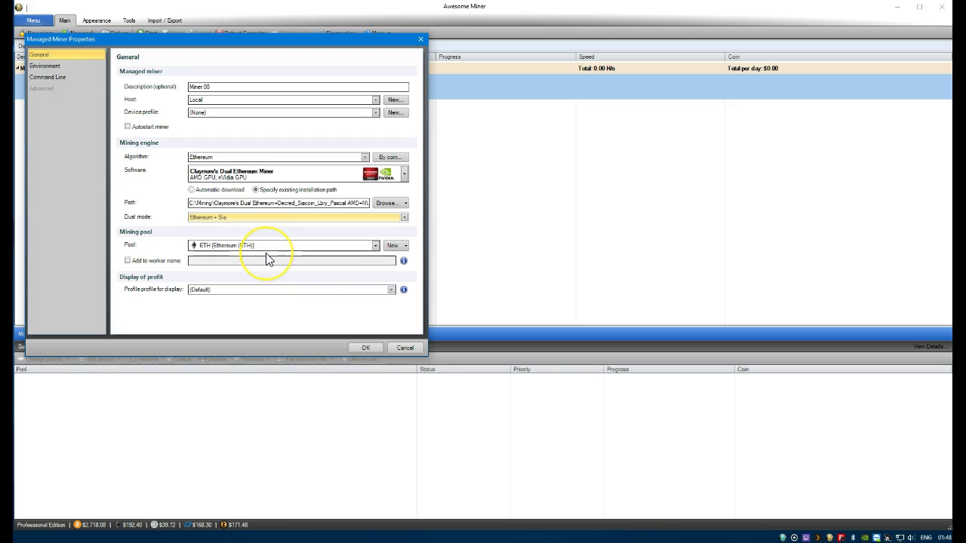
left_click(397, 246)
Create the 'ETC & SIA' pool group from the ETC and SIA pools and save Miner 00's settings
left_click(415, 269)
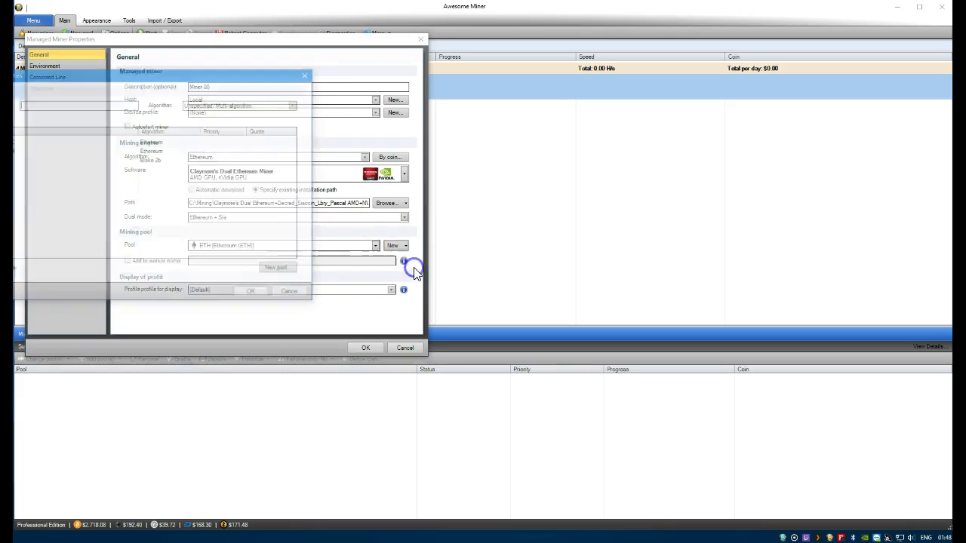
left_click_drag(204, 71, 330, 83)
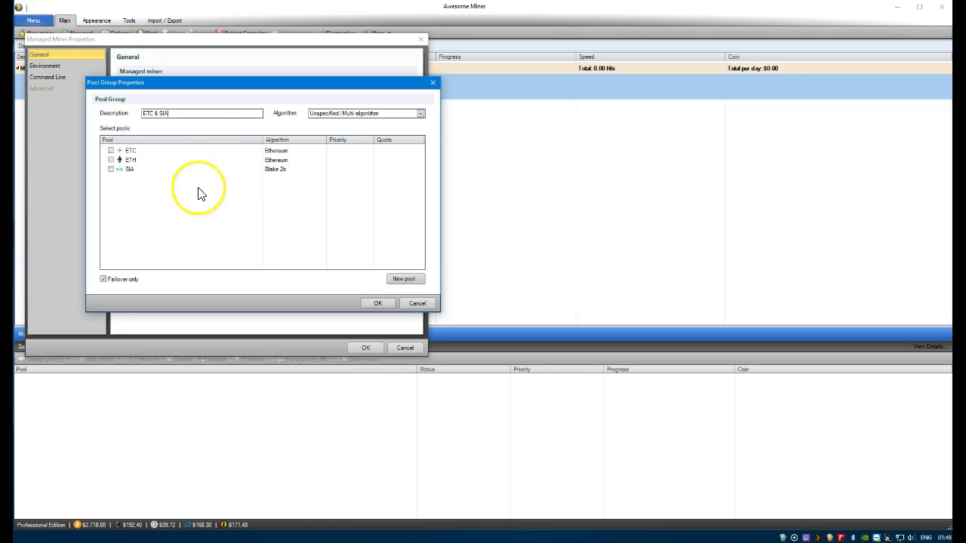
left_click(111, 151)
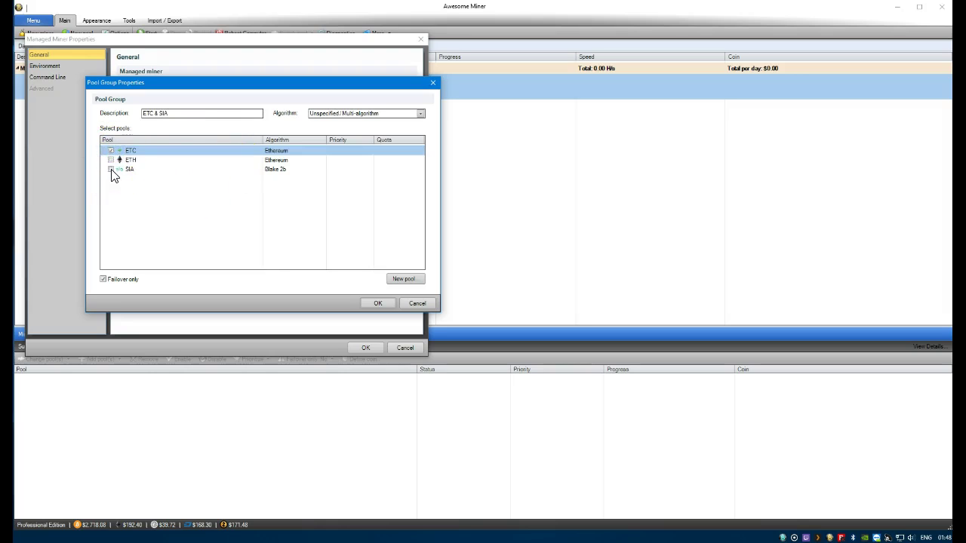
left_click(111, 170)
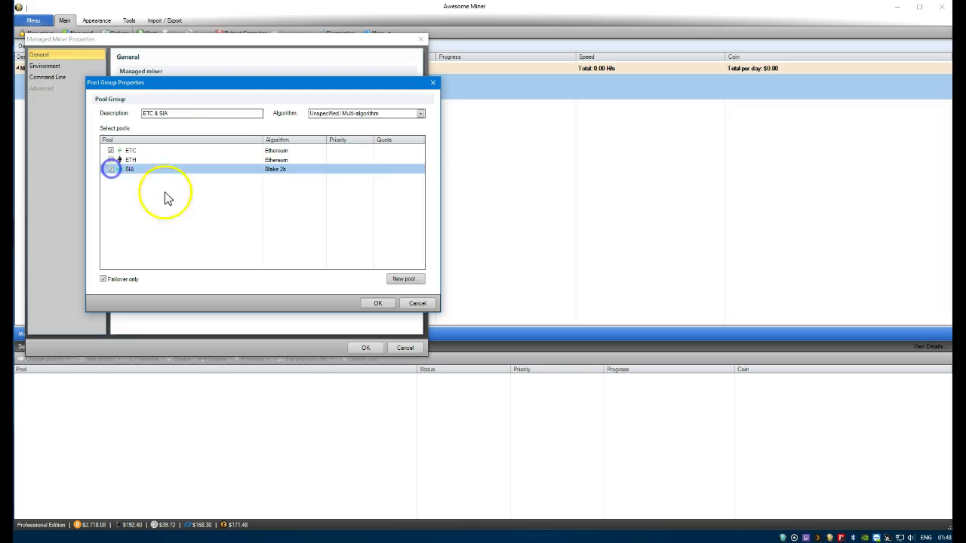
left_click(380, 303)
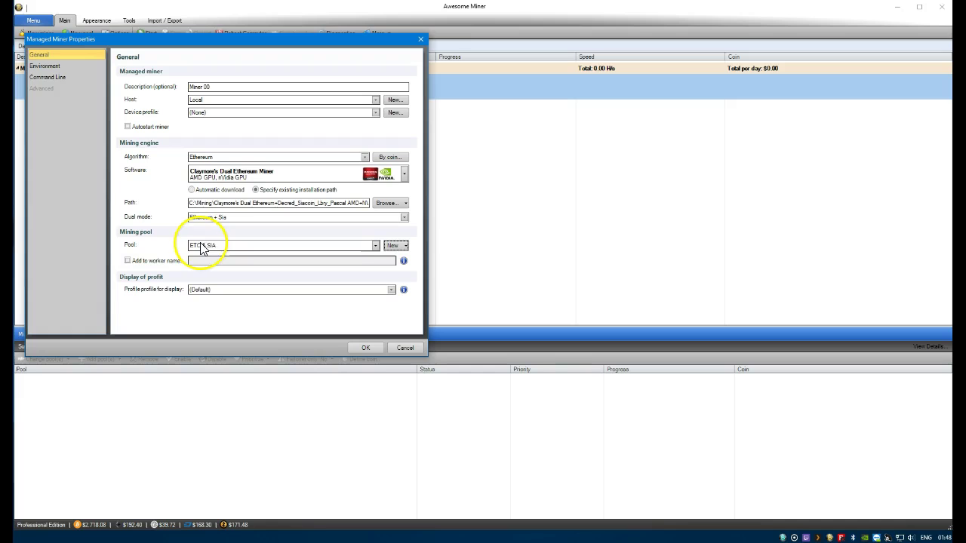
left_click(362, 350)
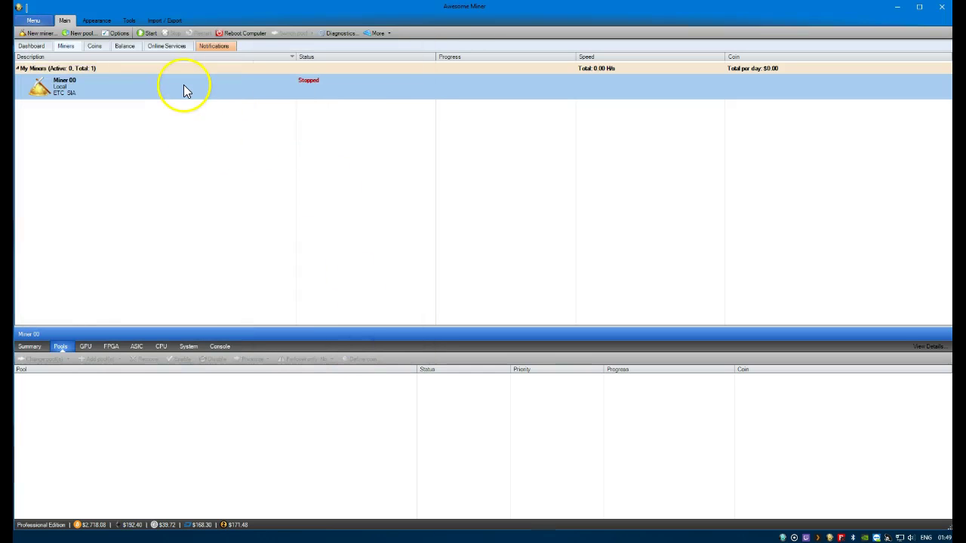
Start Miner 00 dual-mining ETC and Siacoin, review the Claymore console, then stop it
right_click(183, 85)
left_click(212, 146)
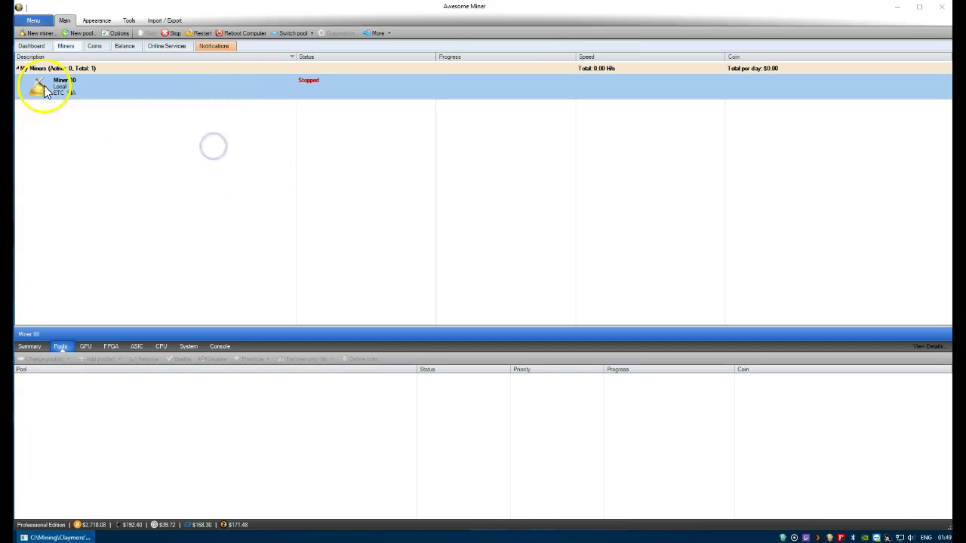
left_click_drag(227, 121, 616, 121)
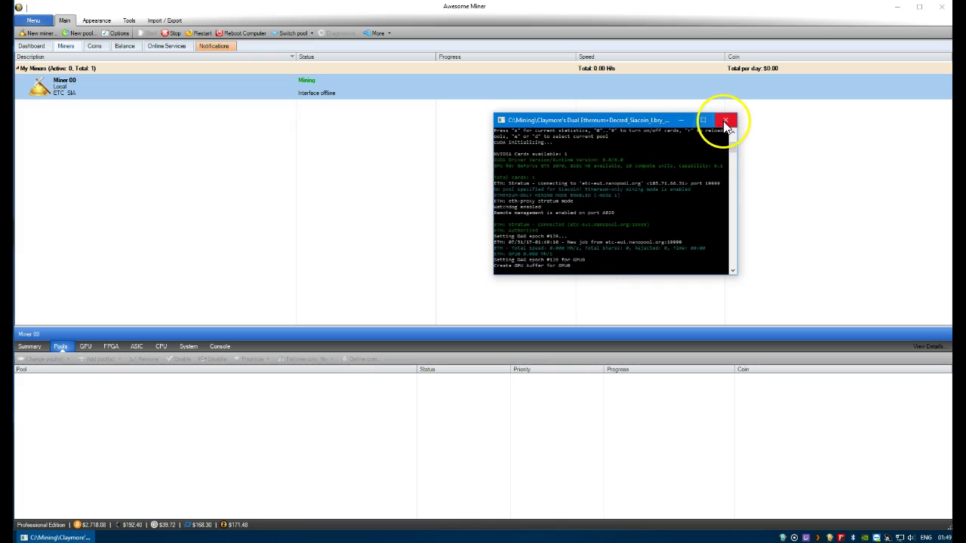
right_click(220, 95)
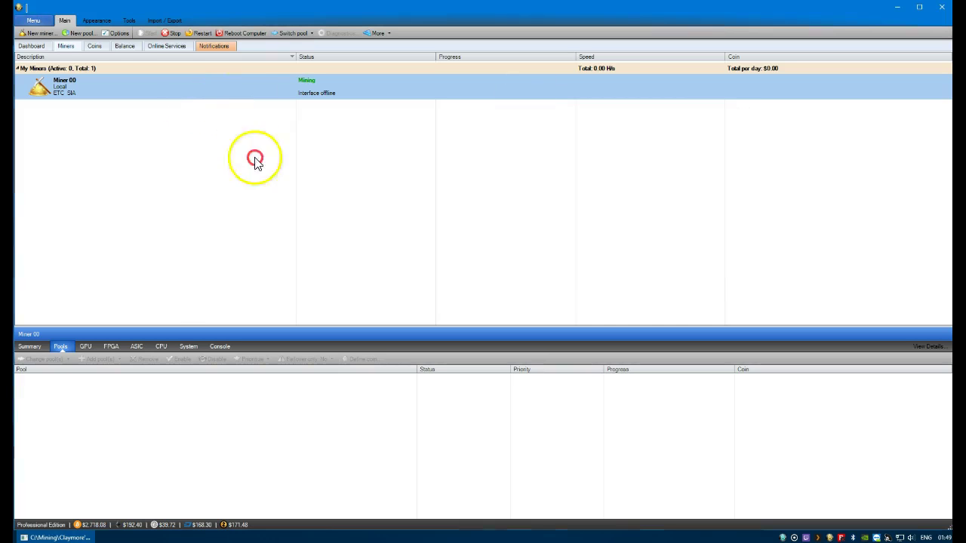
left_click(259, 167)
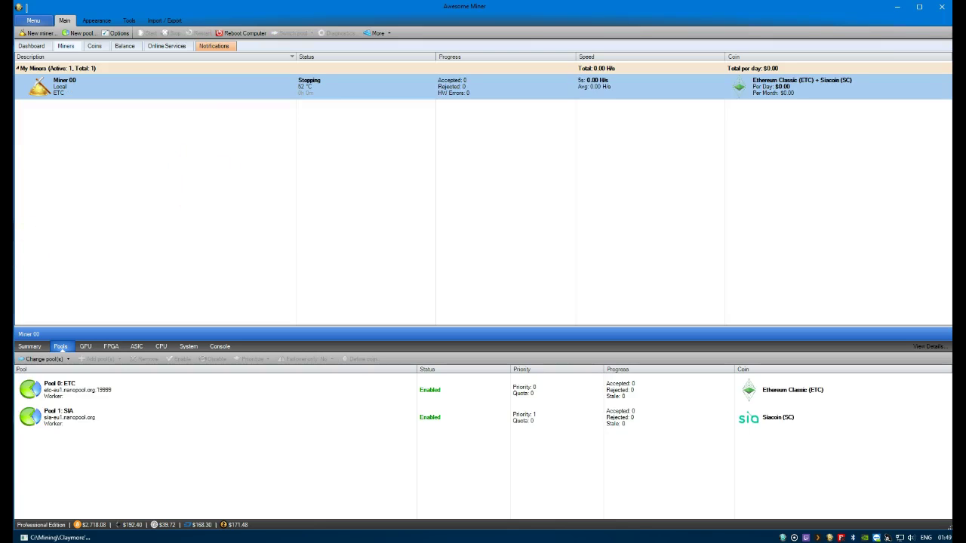
Open the SIA pool's settings from Options > Pools and place the cursor in its Server URL field
left_click(115, 33)
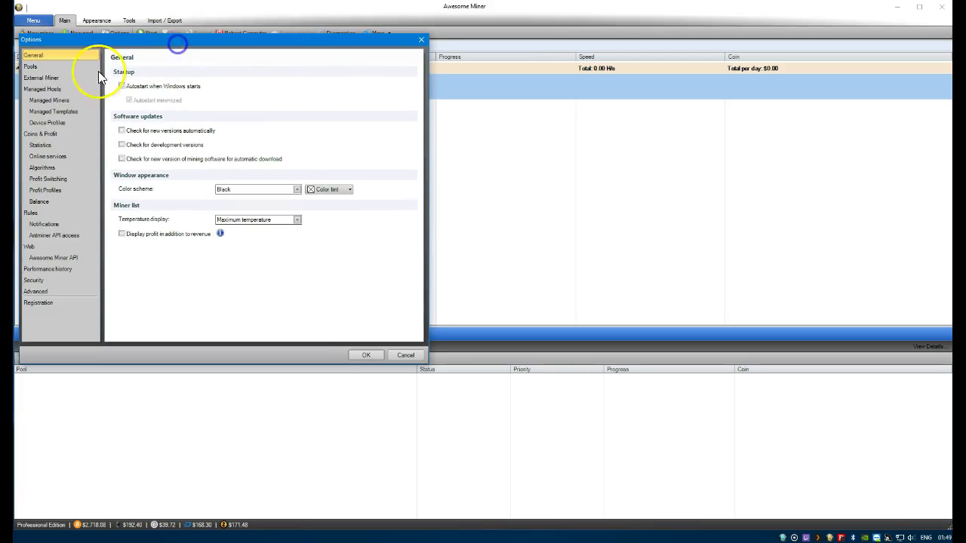
left_click(43, 68)
double_click(177, 142)
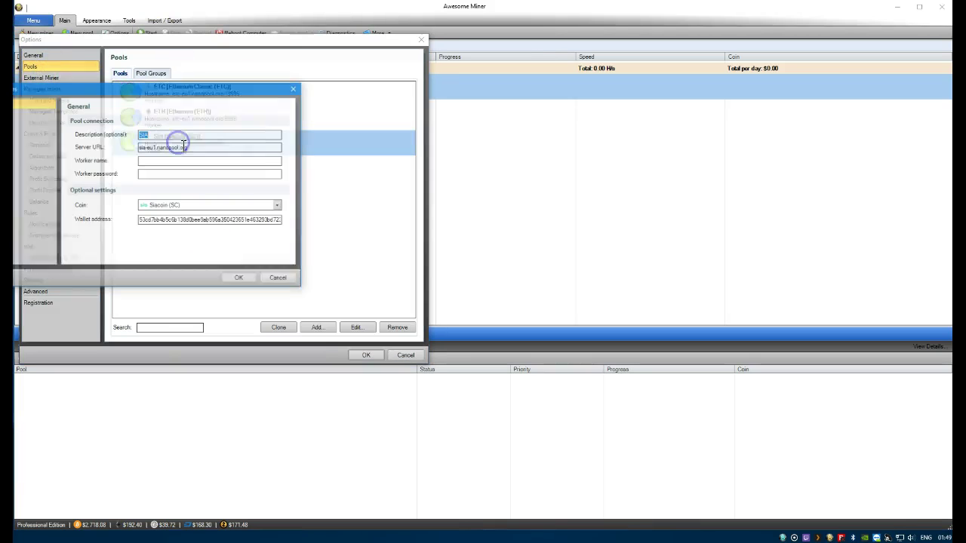
left_click(251, 151)
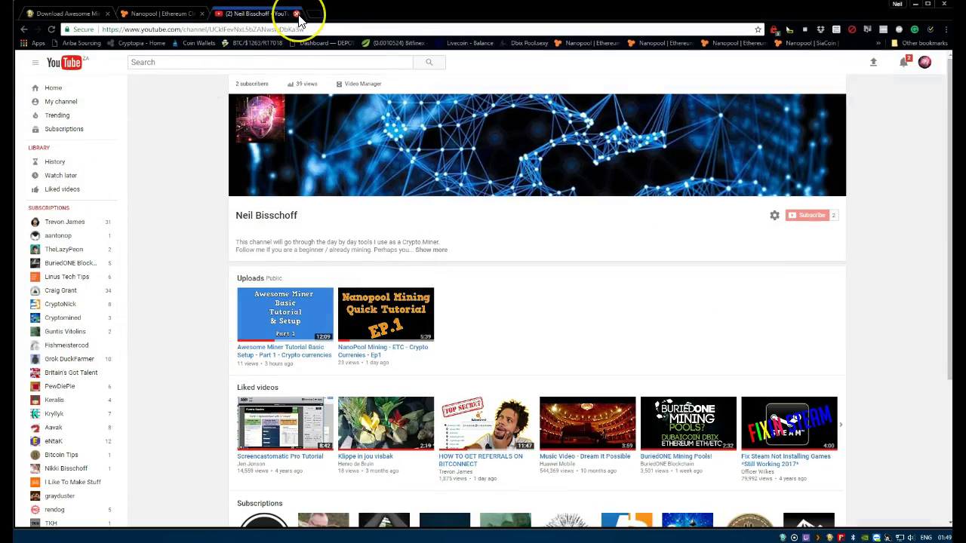
Look up Nanopool's SiaCoin Europe stratum port 7777 and return to the SIA pool's Server URL
left_click(296, 14)
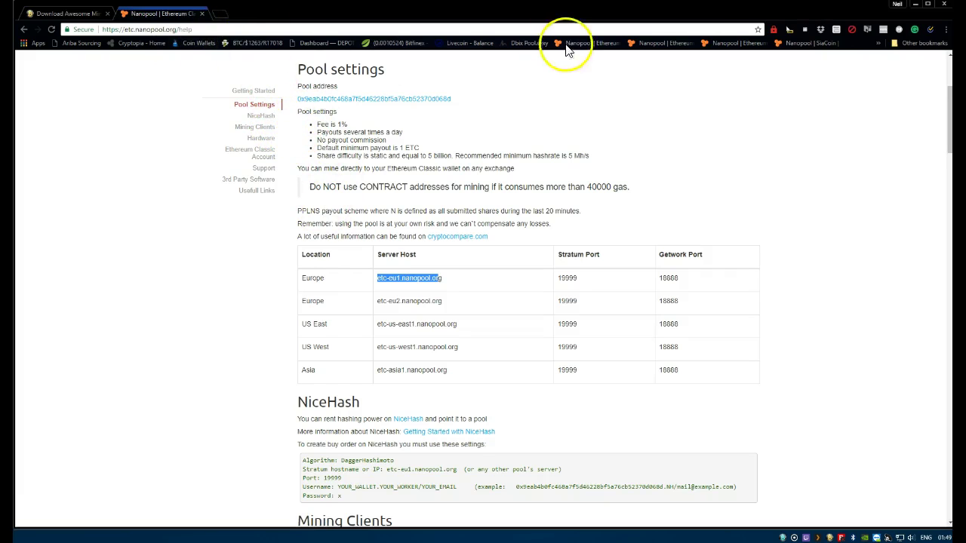
left_click(793, 46)
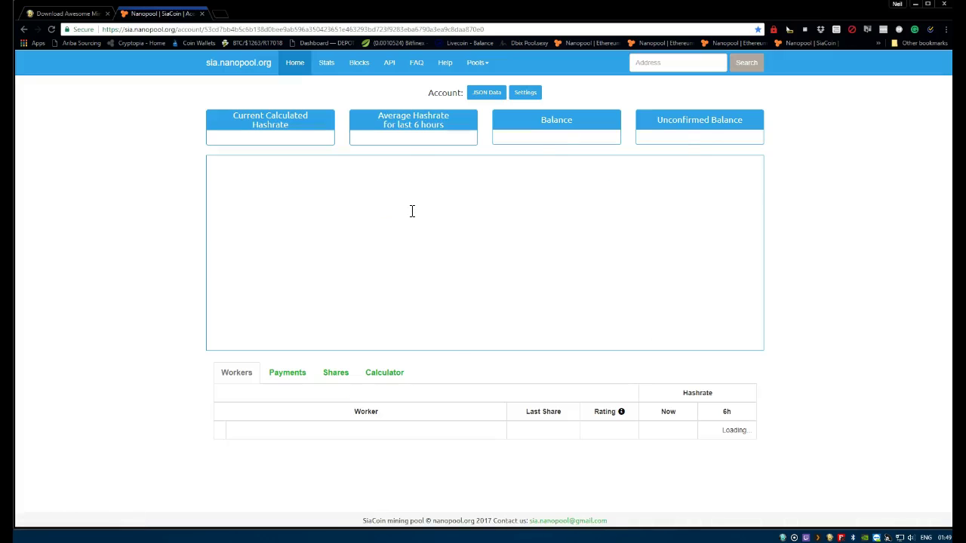
left_click(448, 70)
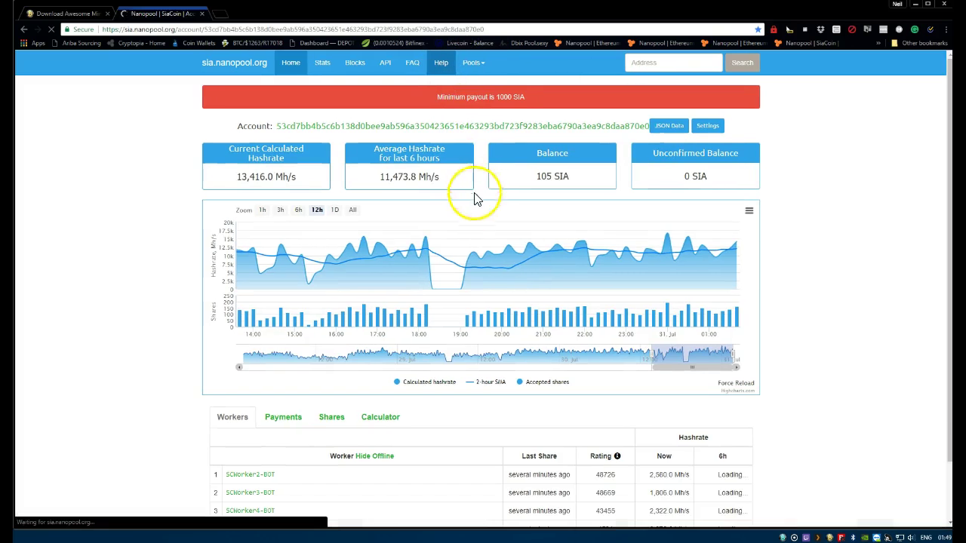
left_click_drag(587, 407, 556, 405)
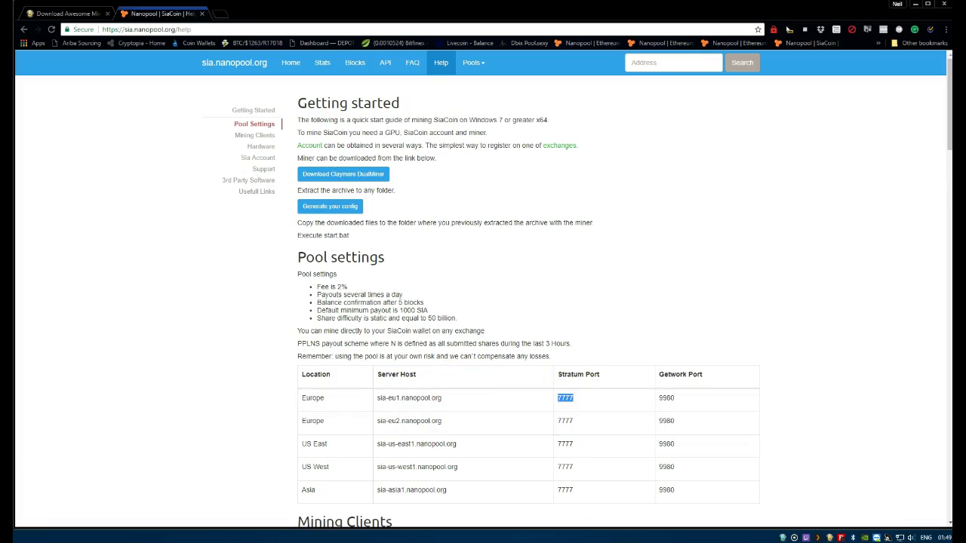
left_click(827, 532)
left_click(256, 152)
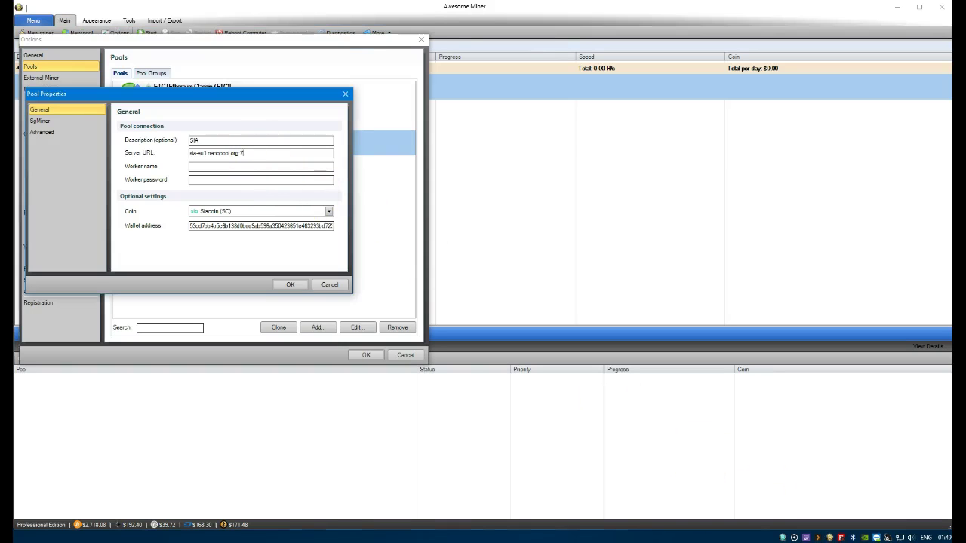
Keep the updated SIA pool server URL and restart Miner 00
left_click(289, 285)
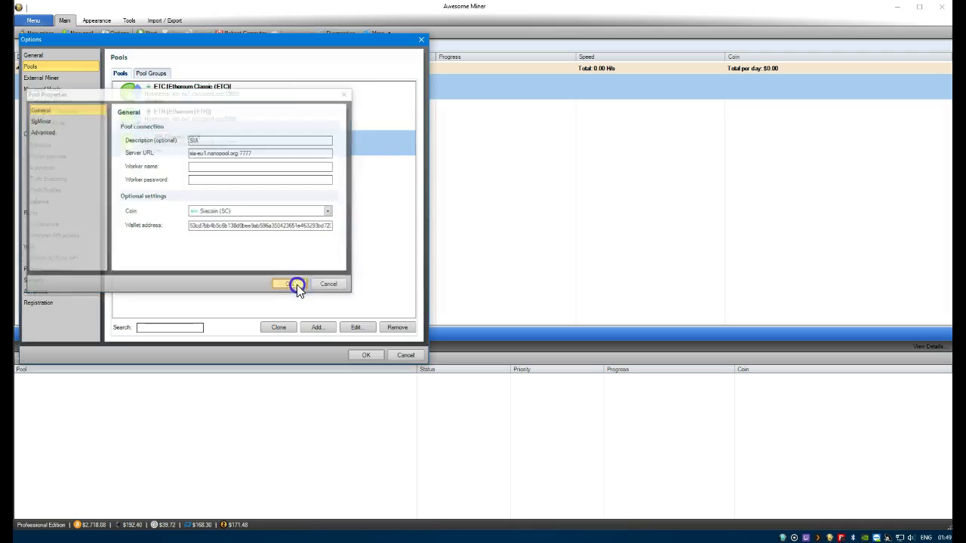
left_click(368, 354)
right_click(162, 89)
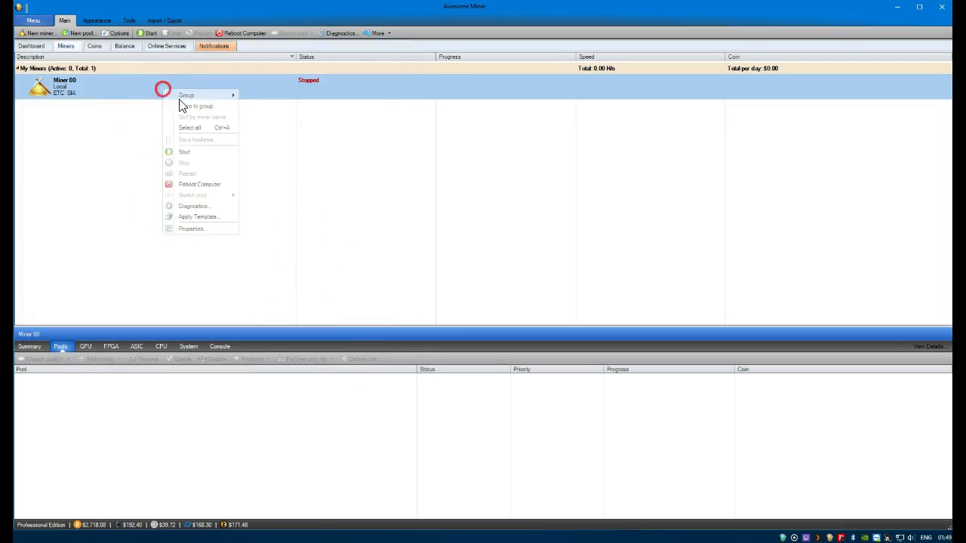
left_click(212, 150)
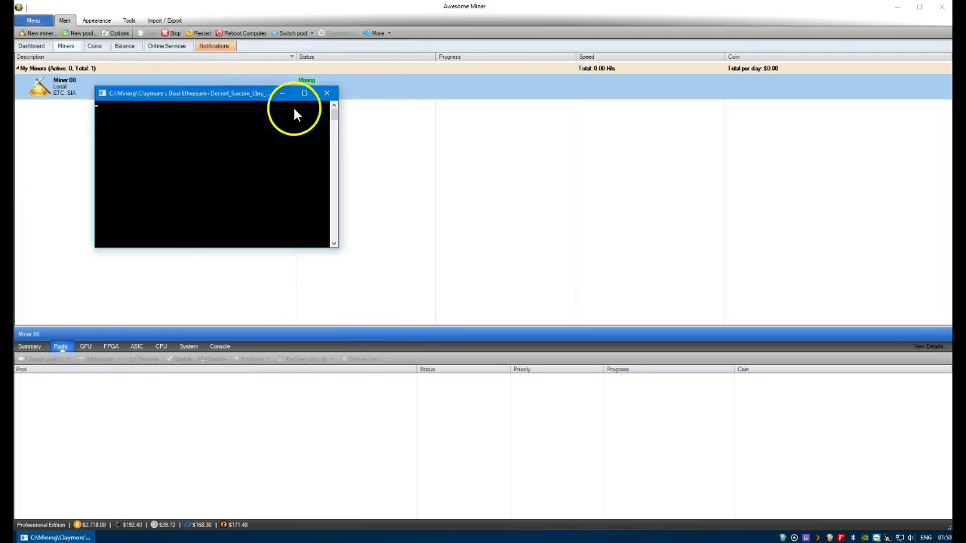
Lower the Claymore console's dual-mining intensity (-dcri) step by step to 20
left_click_drag(294, 106, 537, 133)
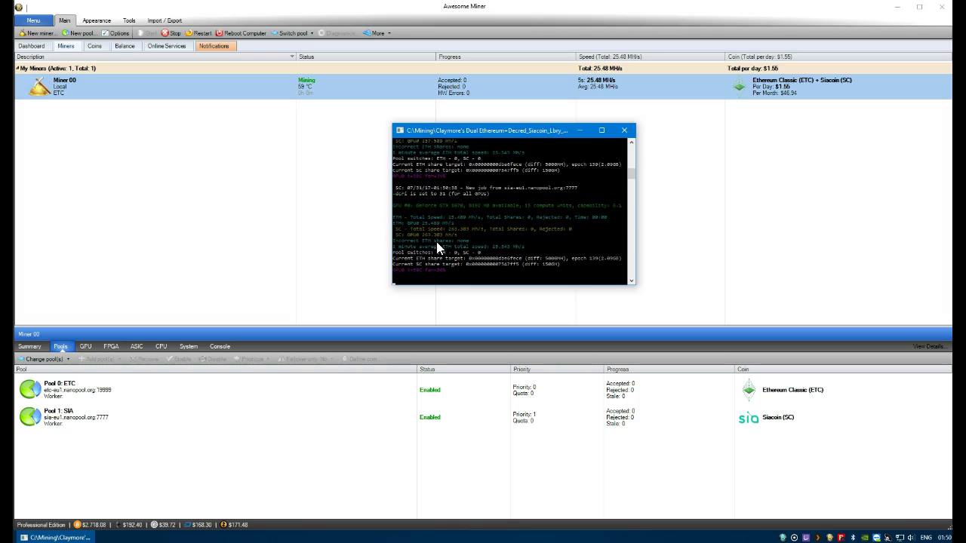
key("minus")
key("minus")
key("minus")
key("minus")
key("minus")
key("minus")
key("minus")
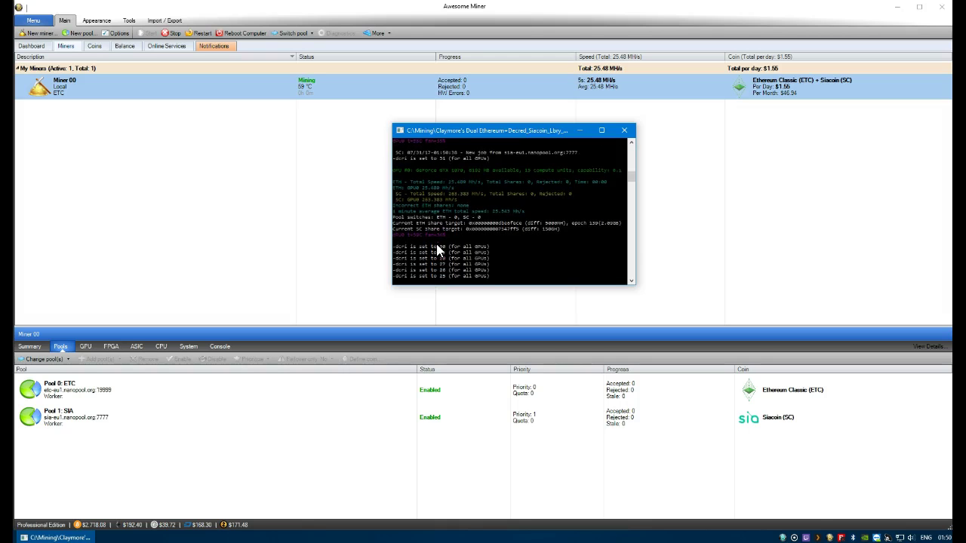
key("minus")
key("minus")
key("minus")
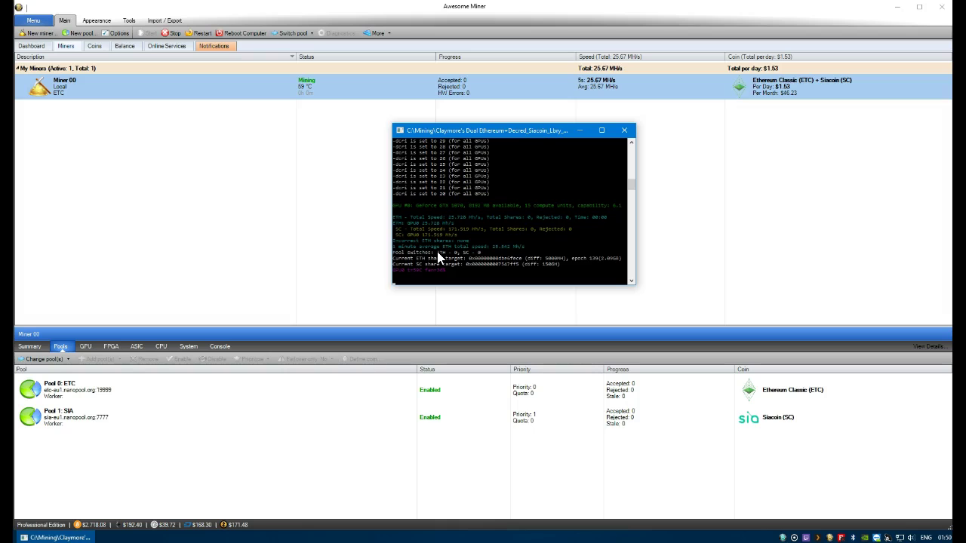
left_click(439, 252)
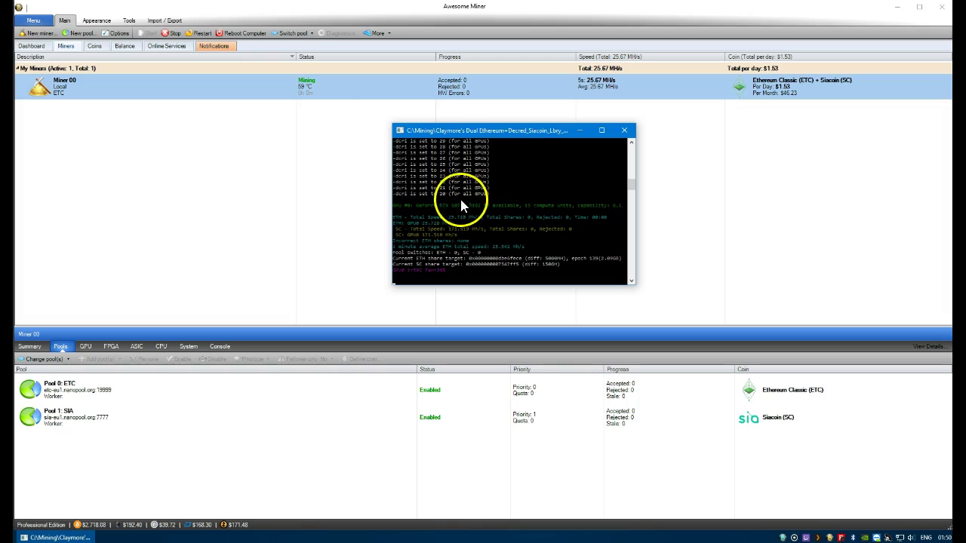
Stop Miner 00 and save -dcri 15 in its Command Line Parameters field
right_click(329, 88)
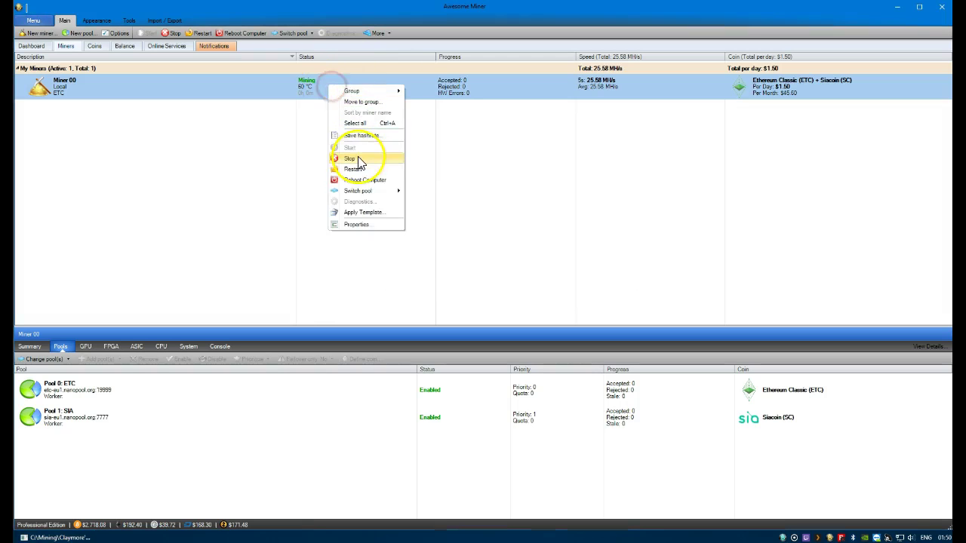
left_click(359, 160)
right_click(325, 87)
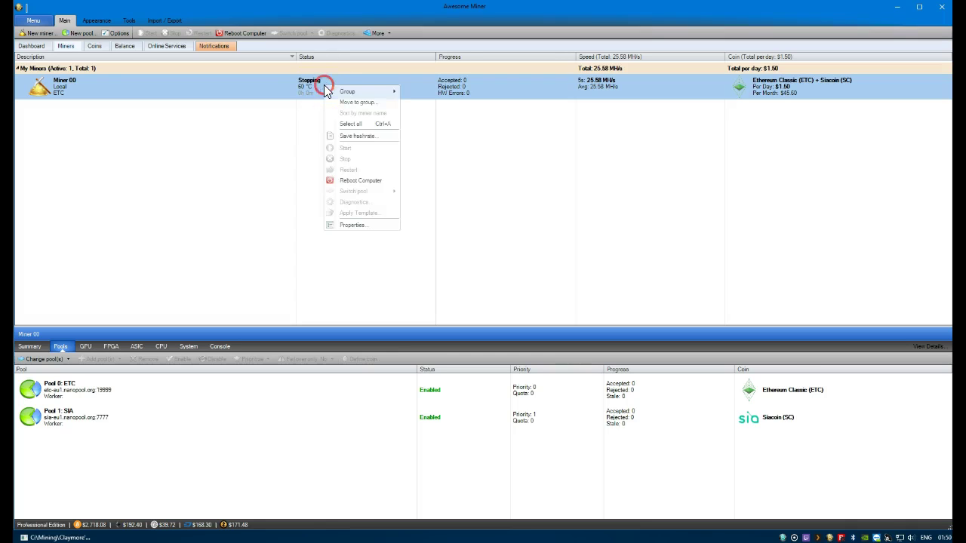
left_click(362, 226)
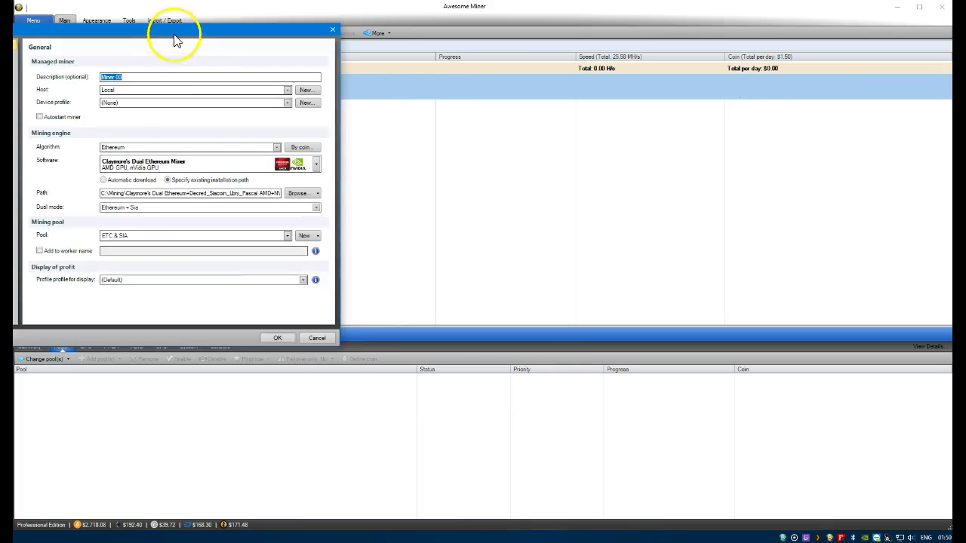
left_click_drag(173, 37, 289, 60)
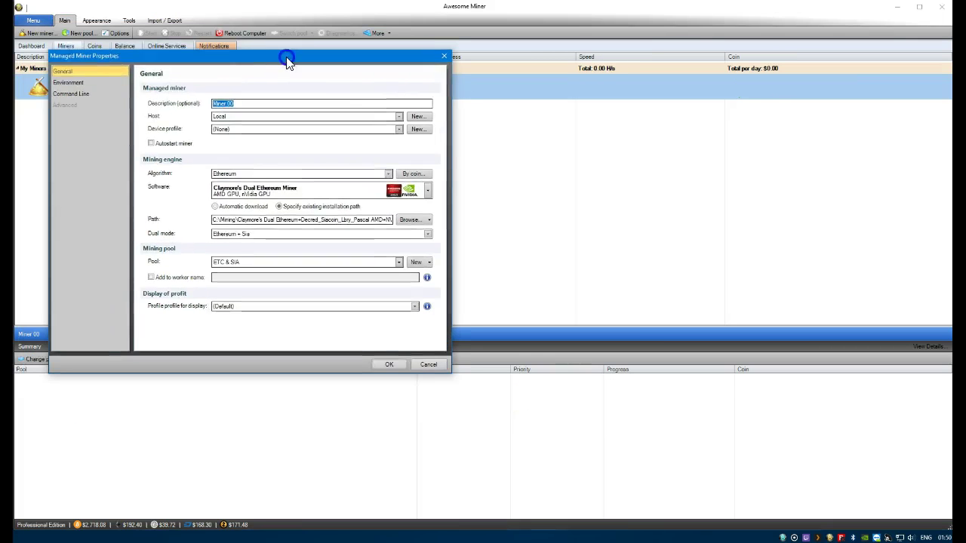
left_click(73, 94)
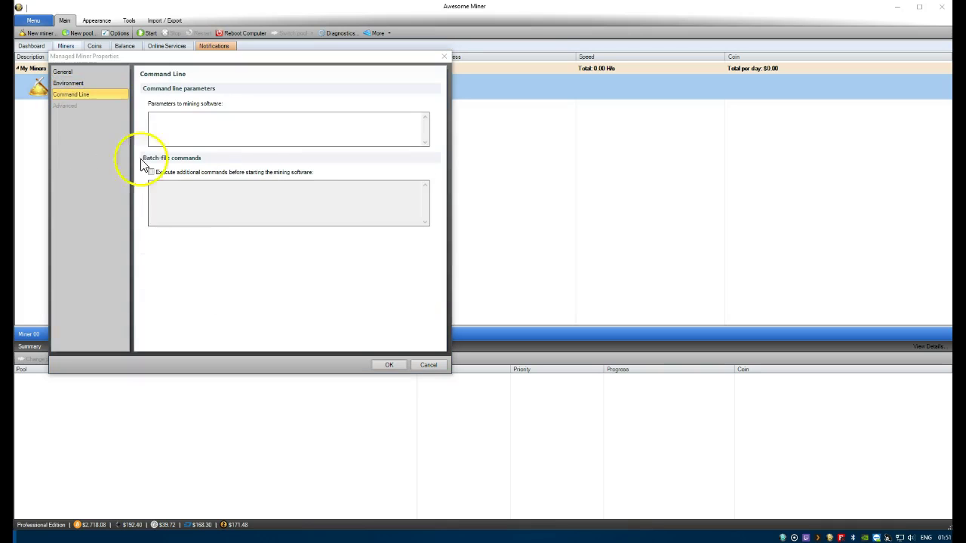
left_click(215, 138)
type("-dot 15")
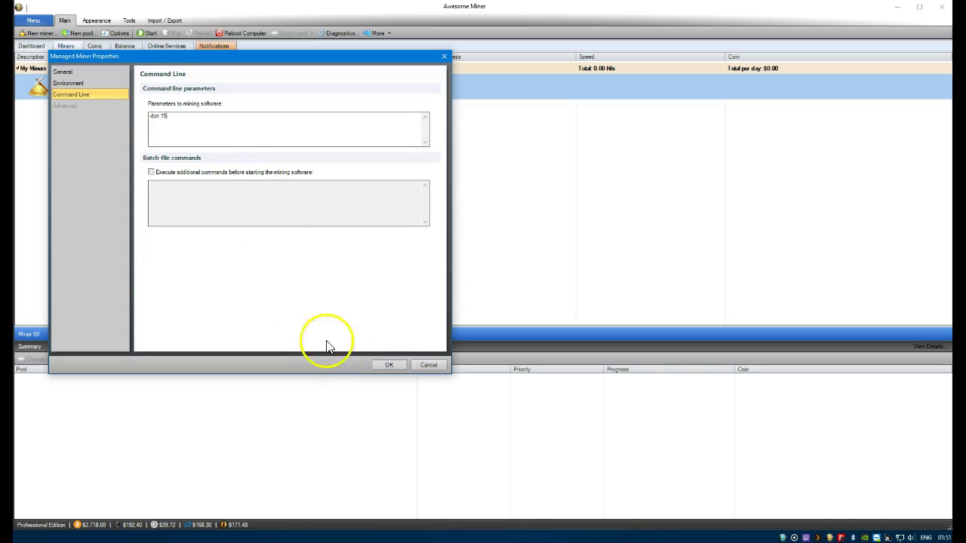
left_click(391, 364)
right_click(326, 91)
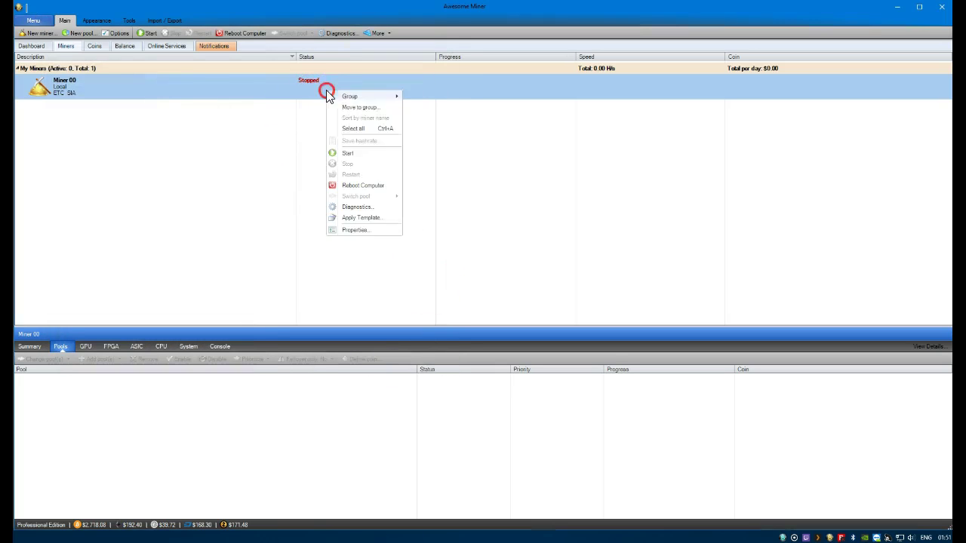
left_click(360, 156)
Restart Miner 00 and raise its Claymore dual intensity to 22
left_click(362, 153)
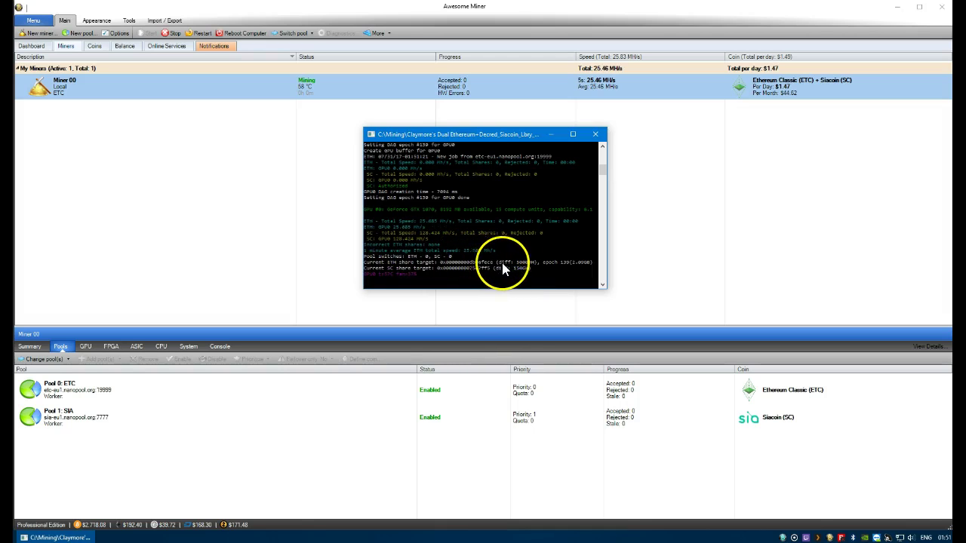
key("plus")
key("plus")
key("plus")
key("plus")
key("plus")
key("plus")
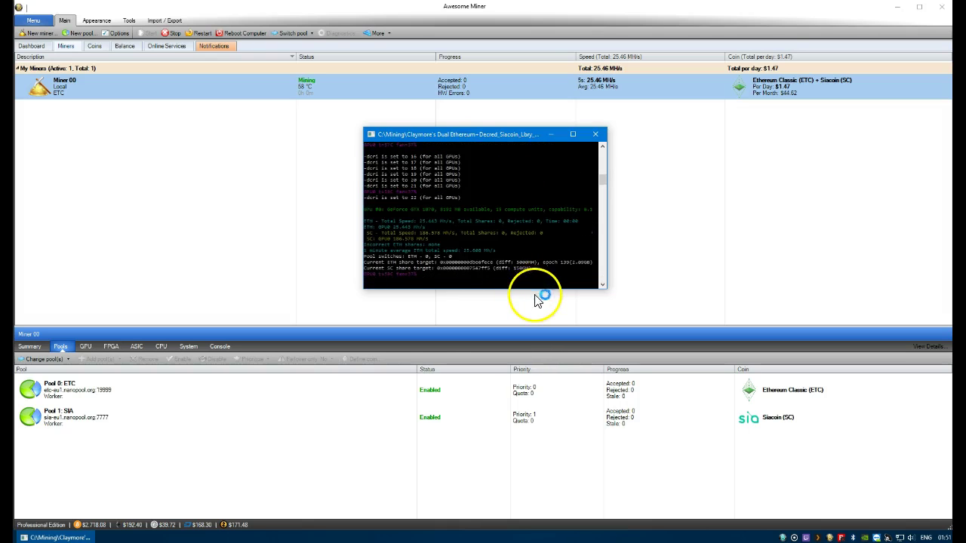
Check Miner 00's Properties and close them without changes
left_click(290, 91)
right_click(290, 92)
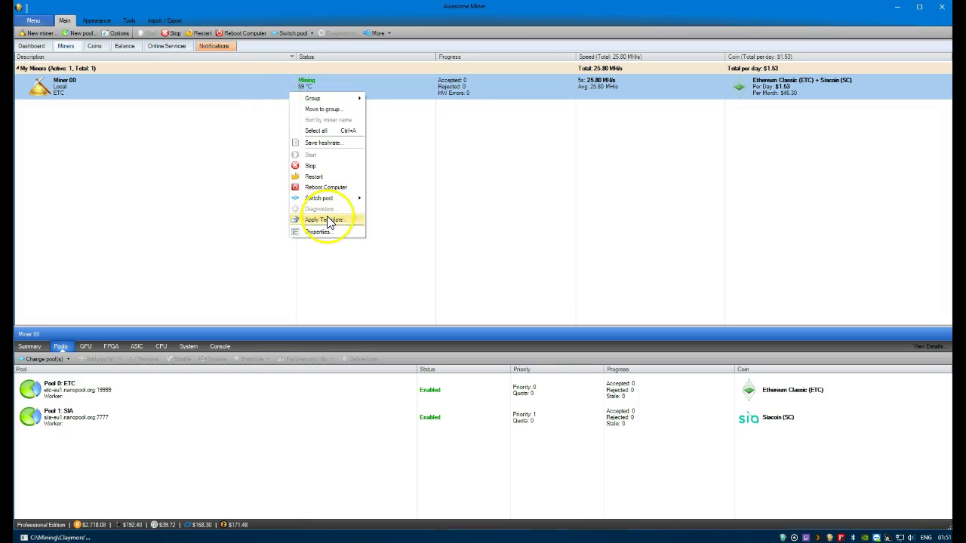
mouse_move(329, 201)
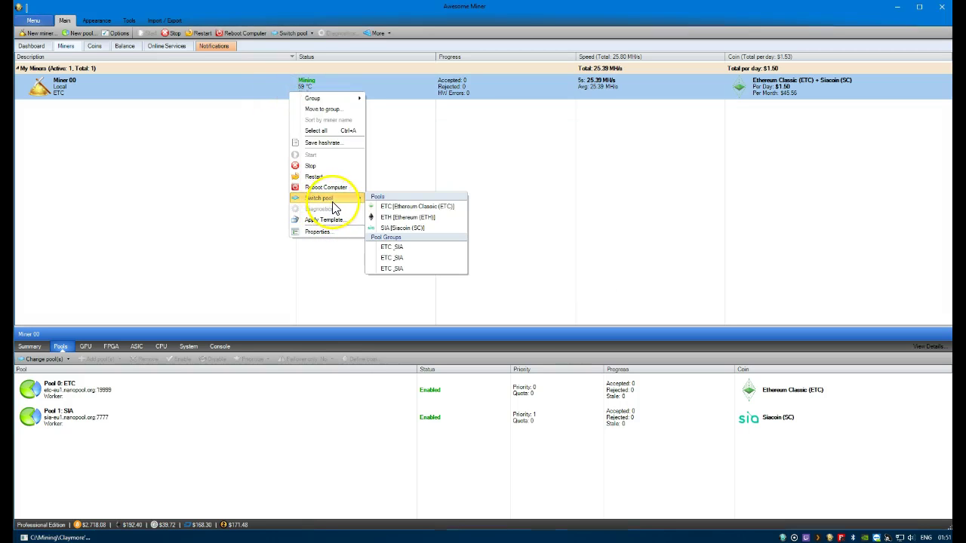
left_click(332, 234)
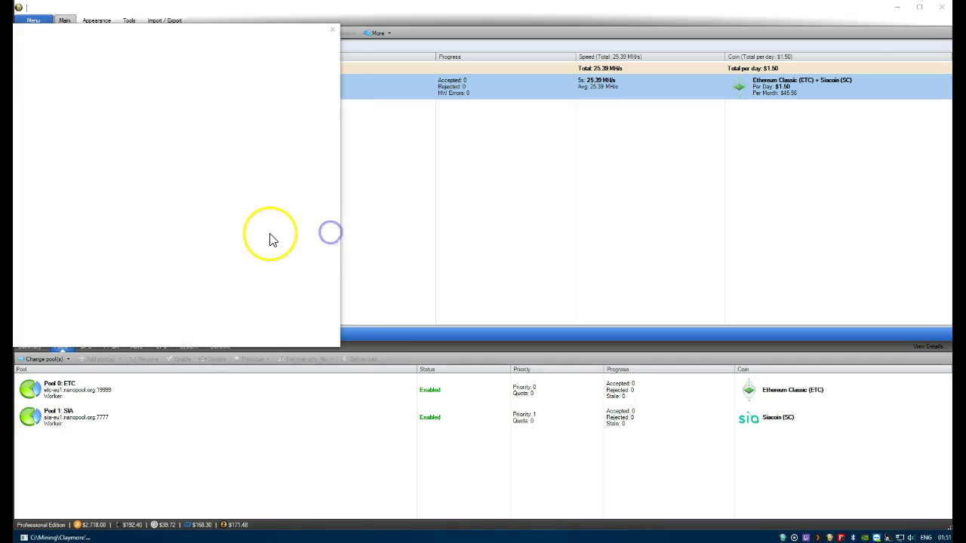
left_click_drag(109, 28, 162, 36)
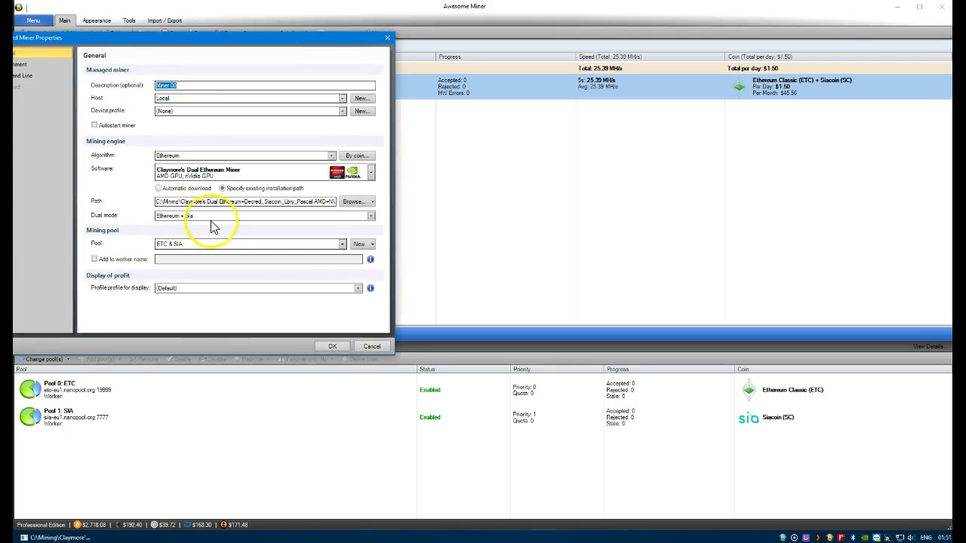
left_click(375, 347)
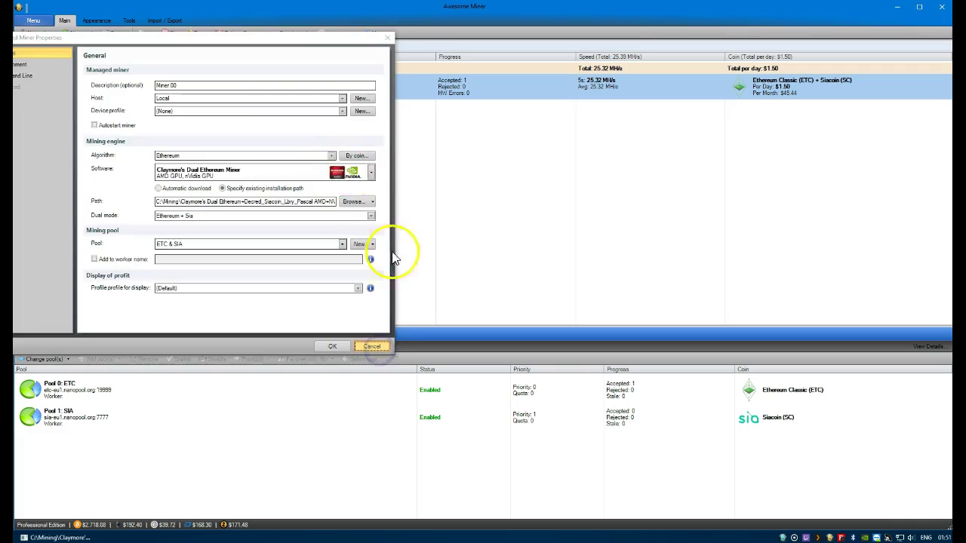
Switch Miner 00 to the ETC pool only
left_click(72, 538)
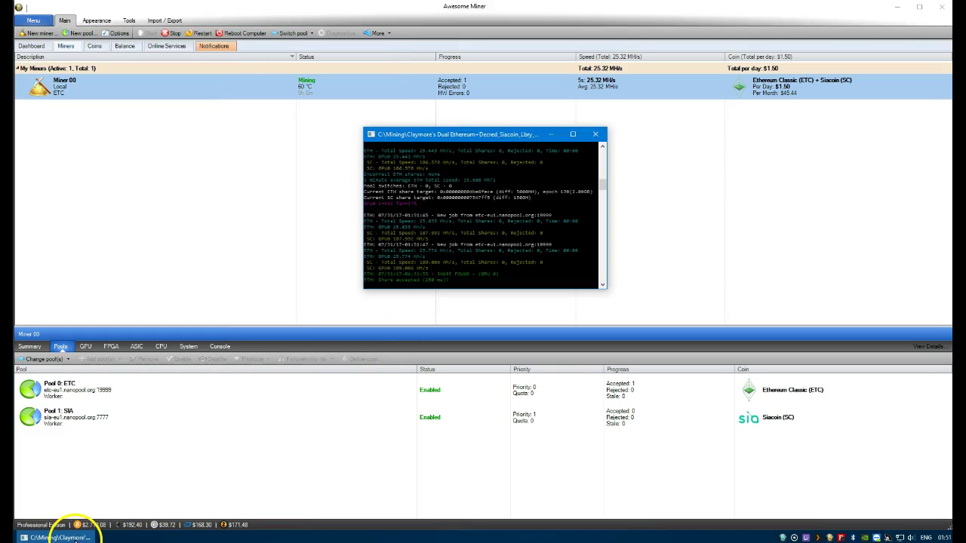
right_click(204, 91)
mouse_move(242, 195)
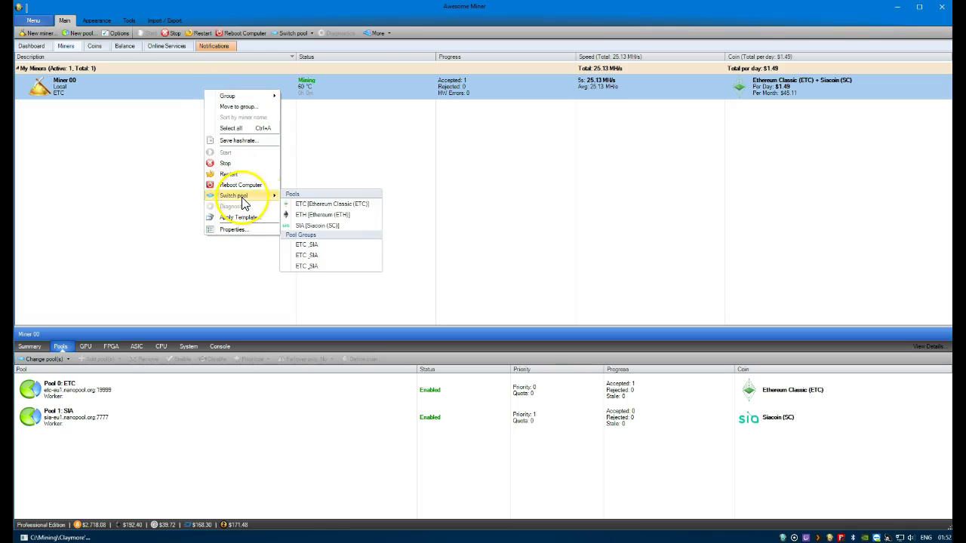
left_click(309, 205)
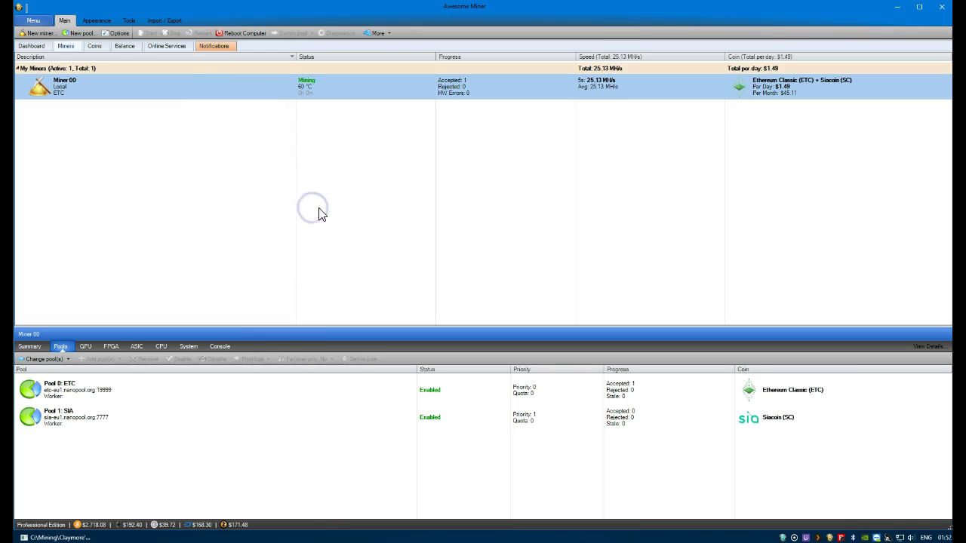
mouse_move(85, 538)
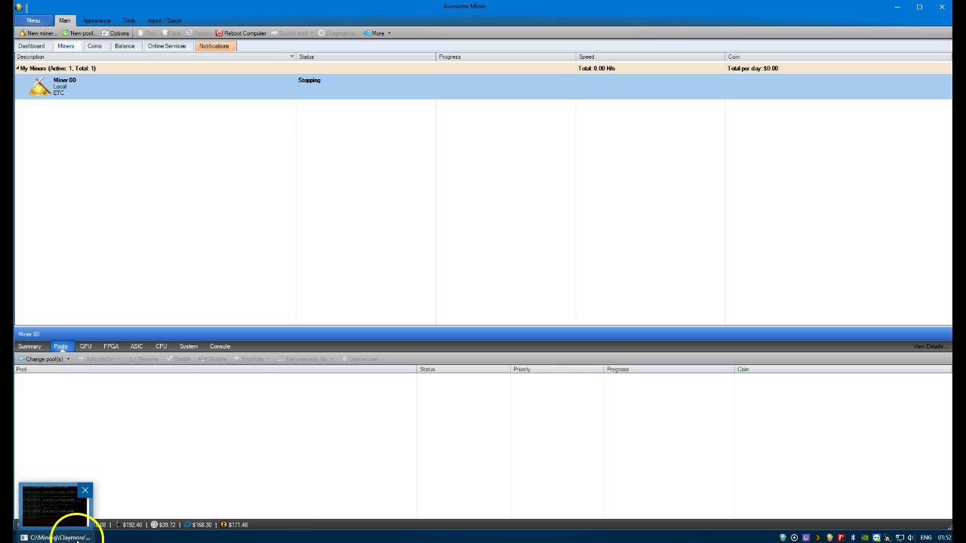
Watch Miner 00 mine ETC alone in the Claymore console, then stop it
left_click(25, 494)
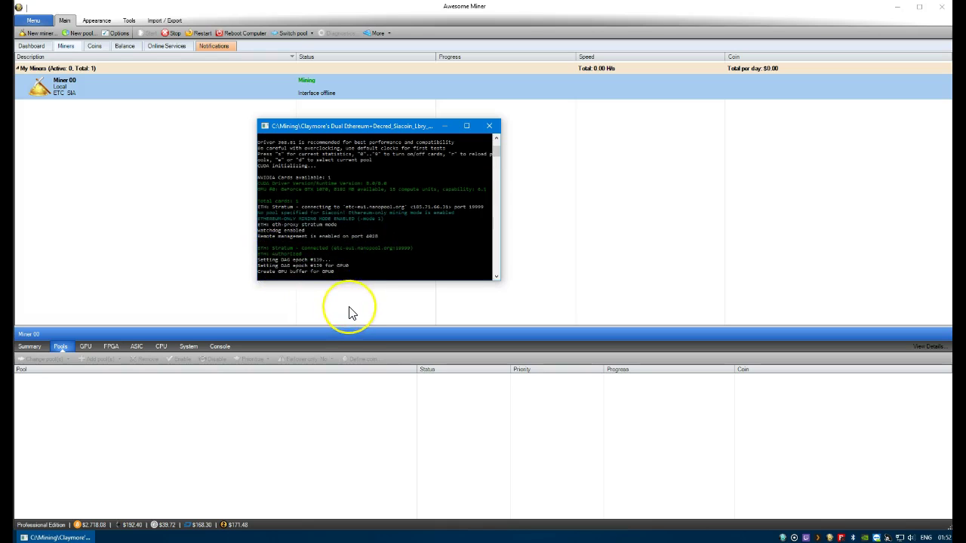
left_click(345, 277)
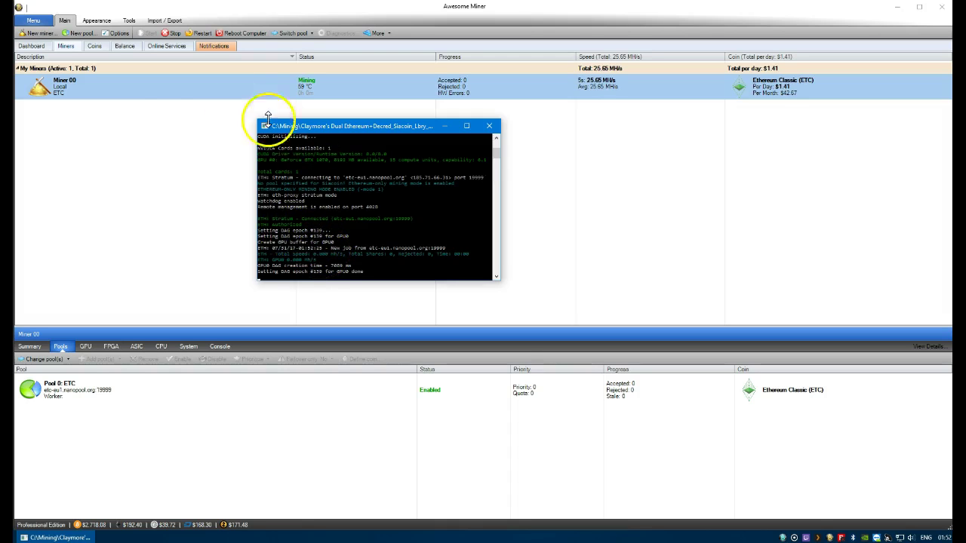
right_click(158, 89)
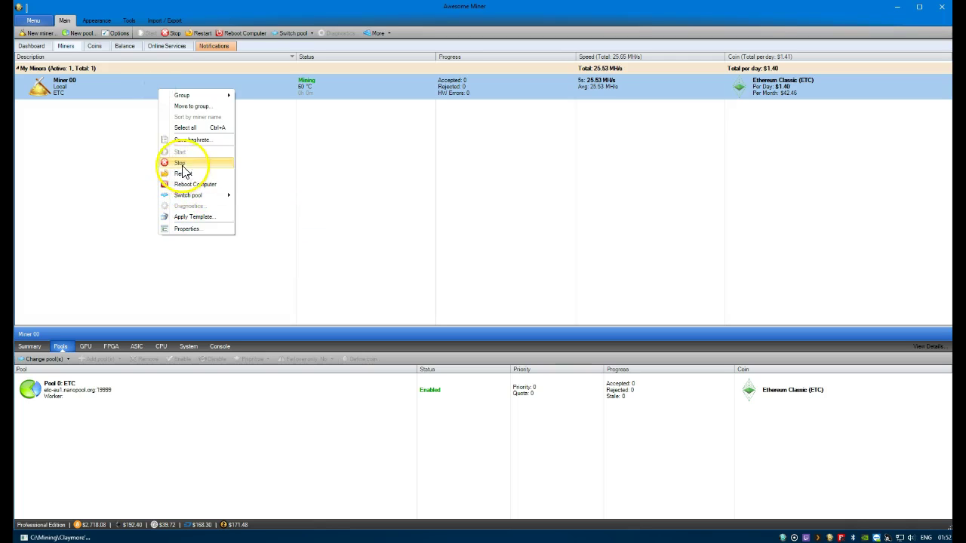
left_click(182, 166)
left_click_drag(187, 98, 188, 117)
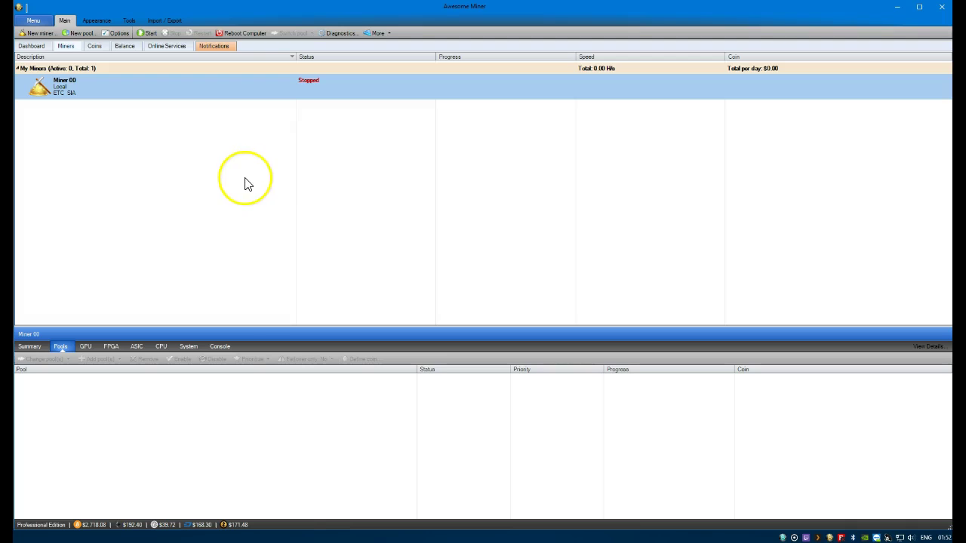
Start the New miner wizard and pick the Managed Profit Miner type
left_click(38, 33)
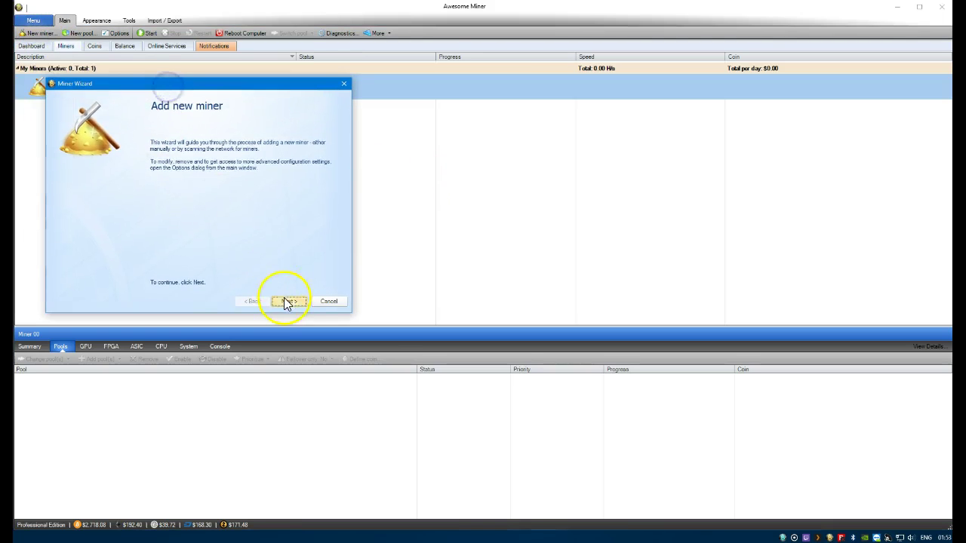
left_click(285, 300)
left_click(128, 202)
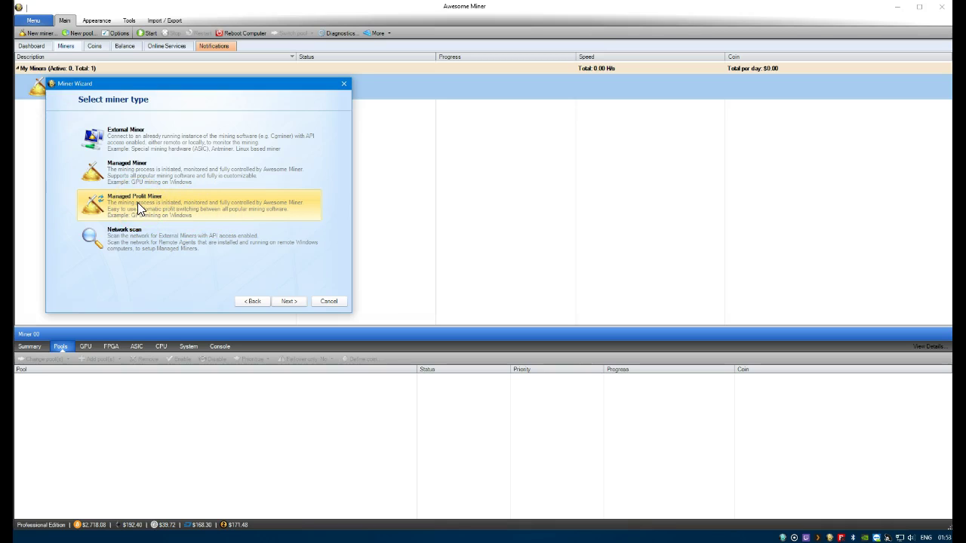
left_click(173, 204)
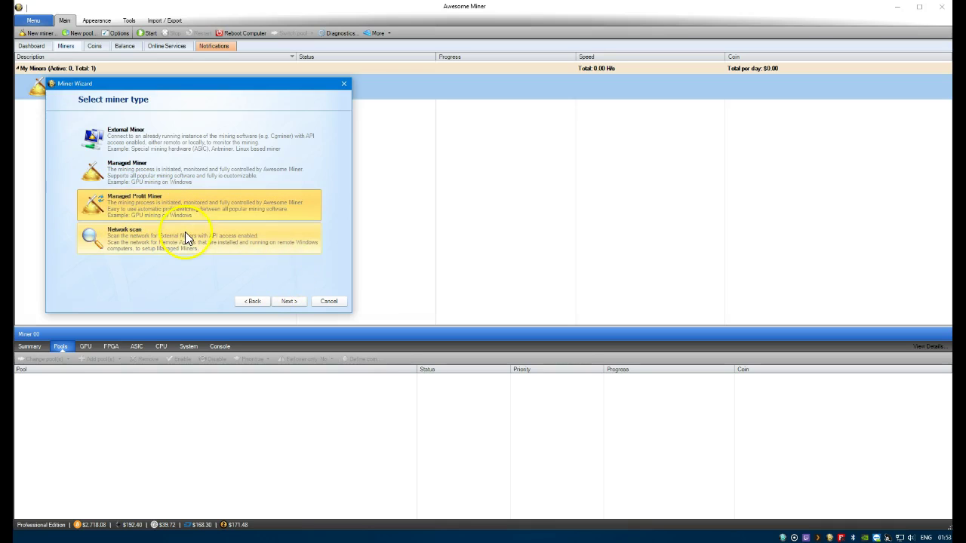